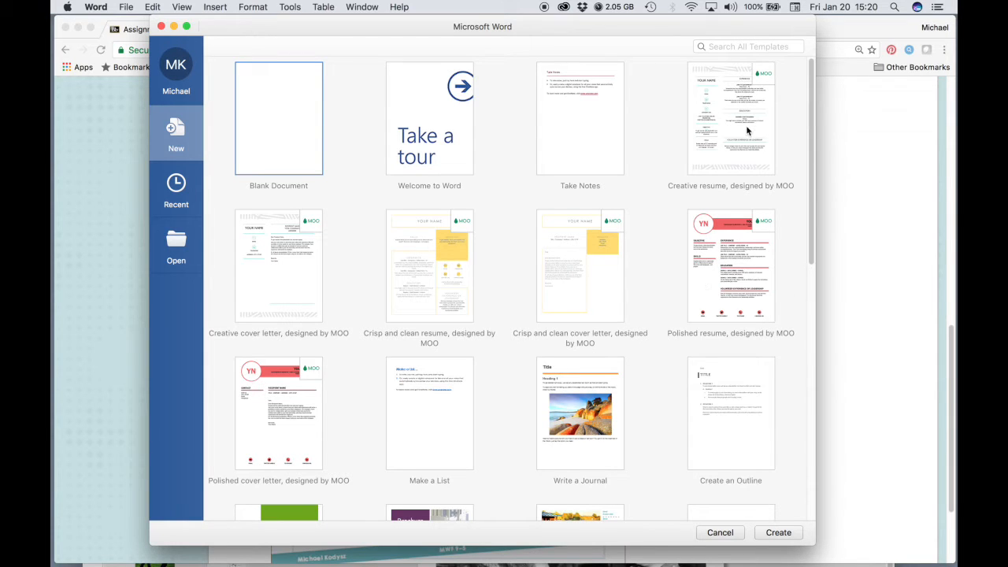
Search the document templates for "flyer" and browse the matching designs.
mouse_move(810, 69)
mouse_down()
mouse_move(814, 337)
mouse_move(808, 72)
mouse_up()
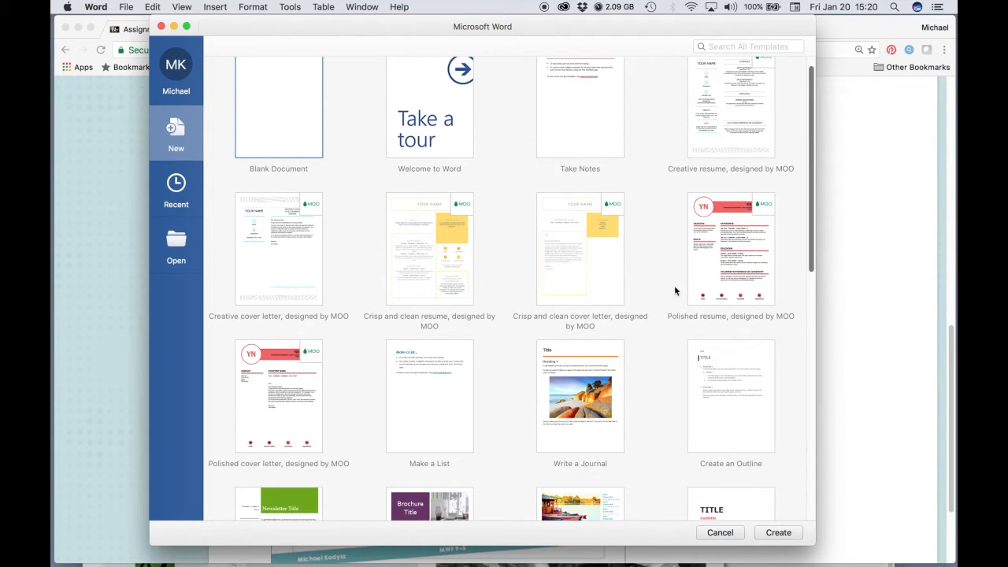
click(747, 47)
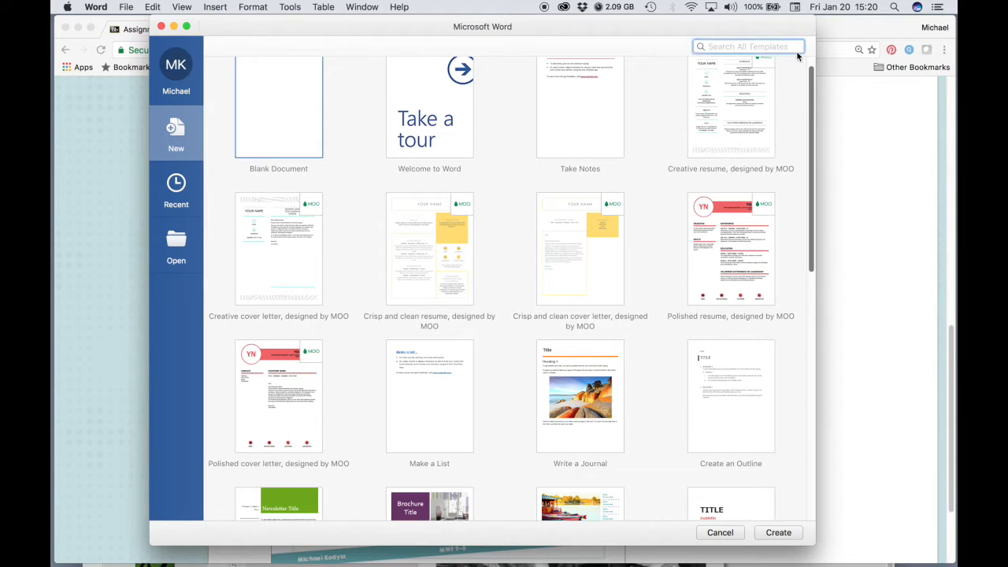
text(flyer)
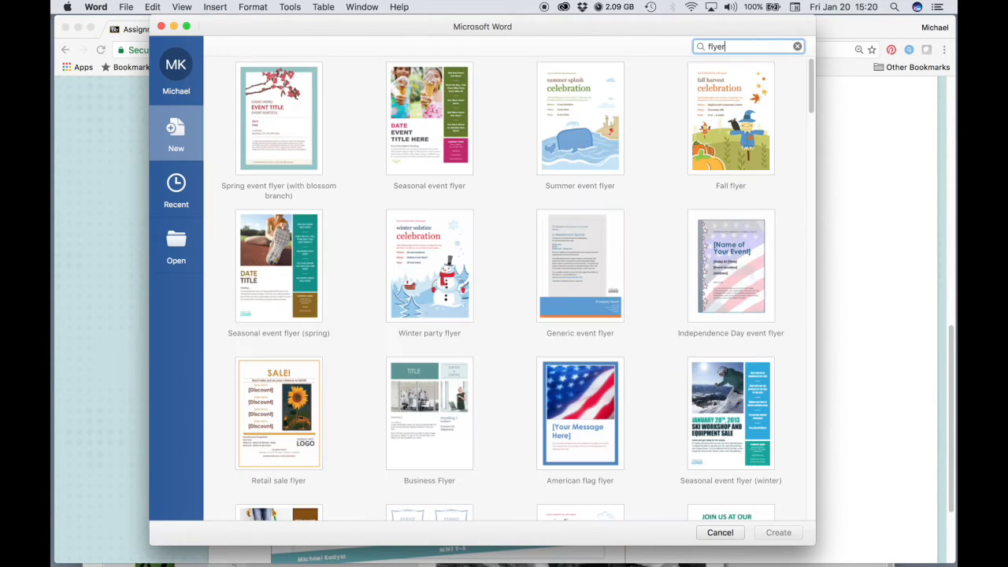
mouse_move(811, 70)
mouse_down()
mouse_move(806, 293)
mouse_move(790, 231)
mouse_move(804, 63)
mouse_up()
Narrow the template search to "sale flyer" and create a document from the Seasonal event flyer template with the ice cream photo.
click(708, 48)
text(sale)
key(Return)
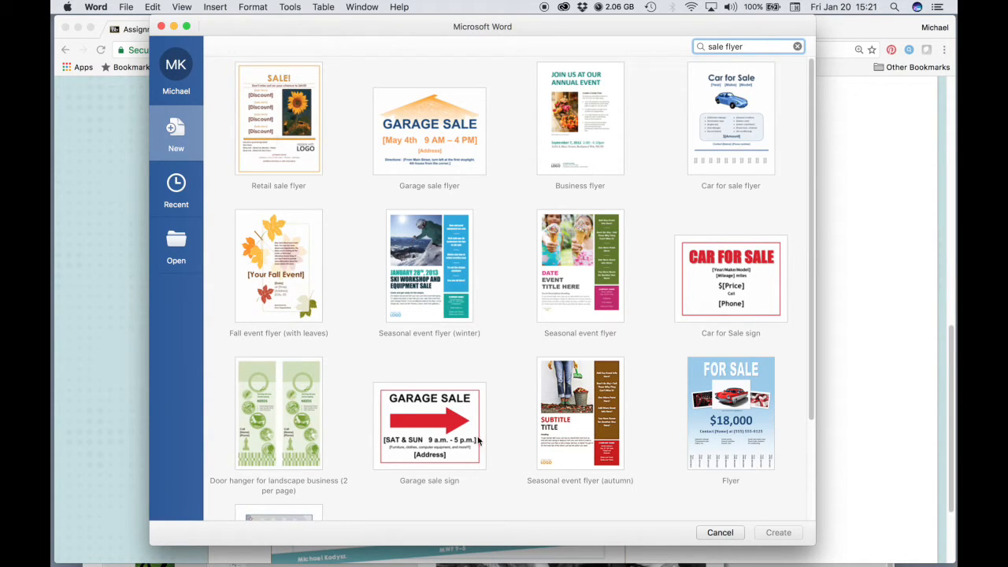
double_click(582, 305)
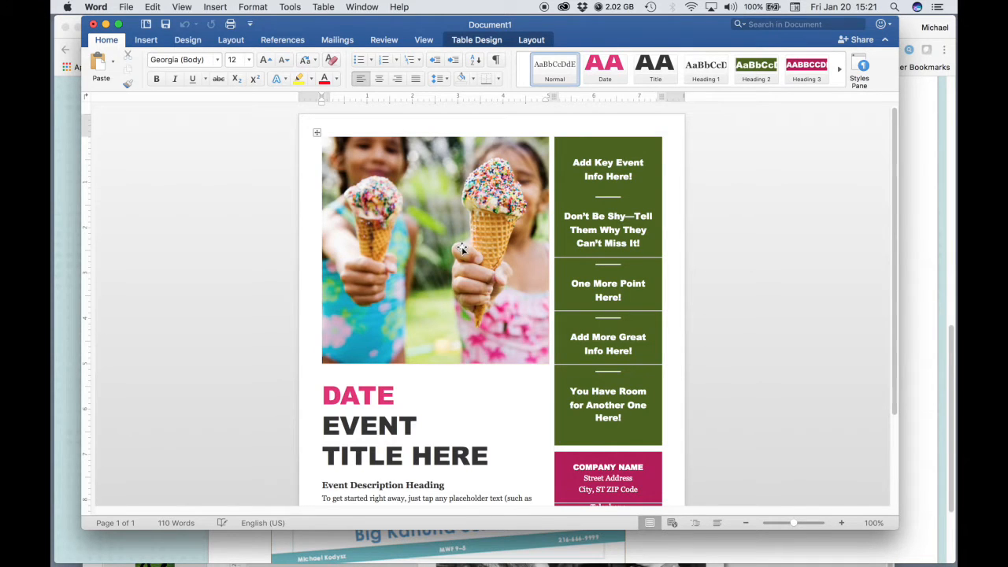
Delete the ice cream photo above the date and event title.
click(482, 261)
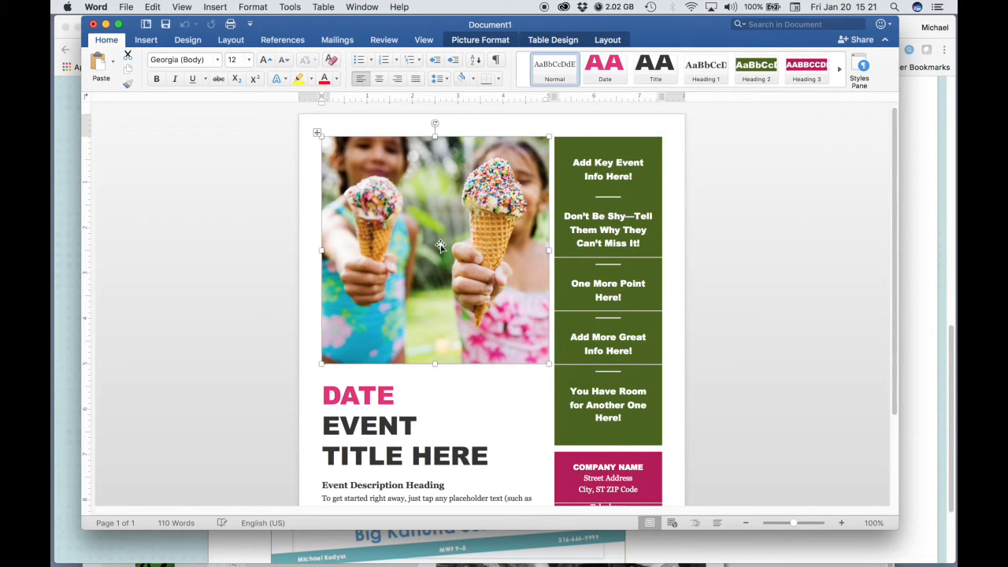
click(619, 147)
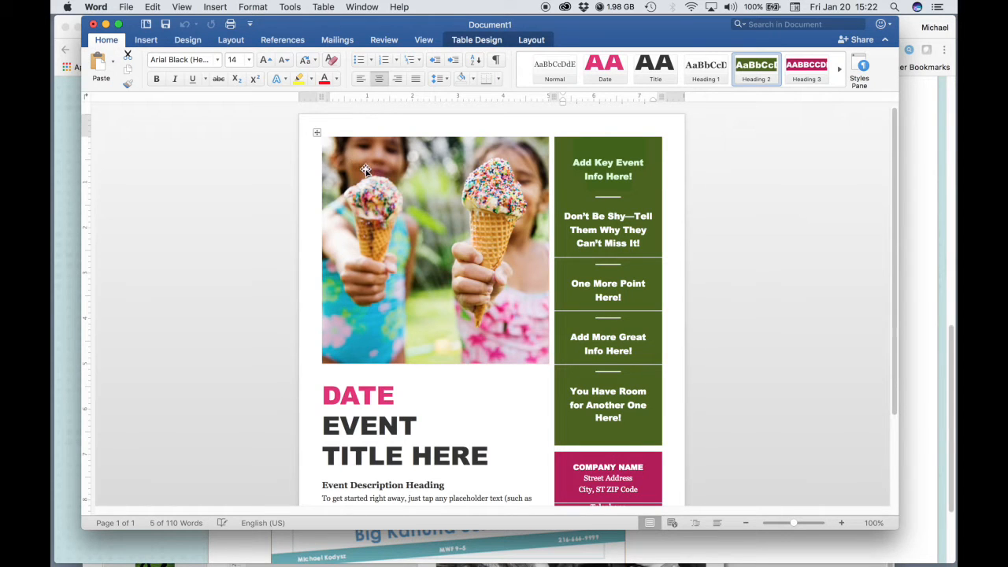
drag(895, 189, 882, 227)
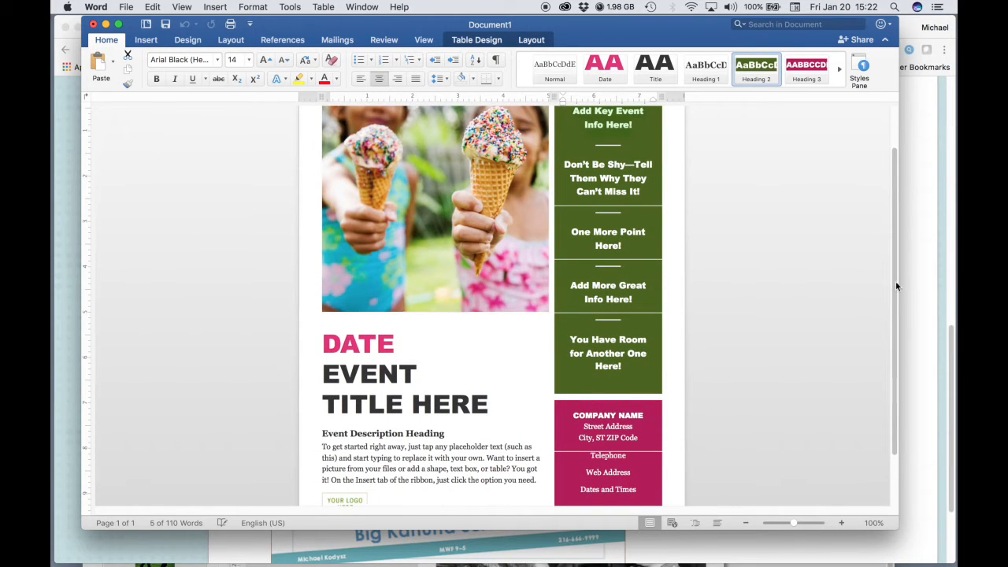
drag(893, 285, 891, 239)
click(511, 240)
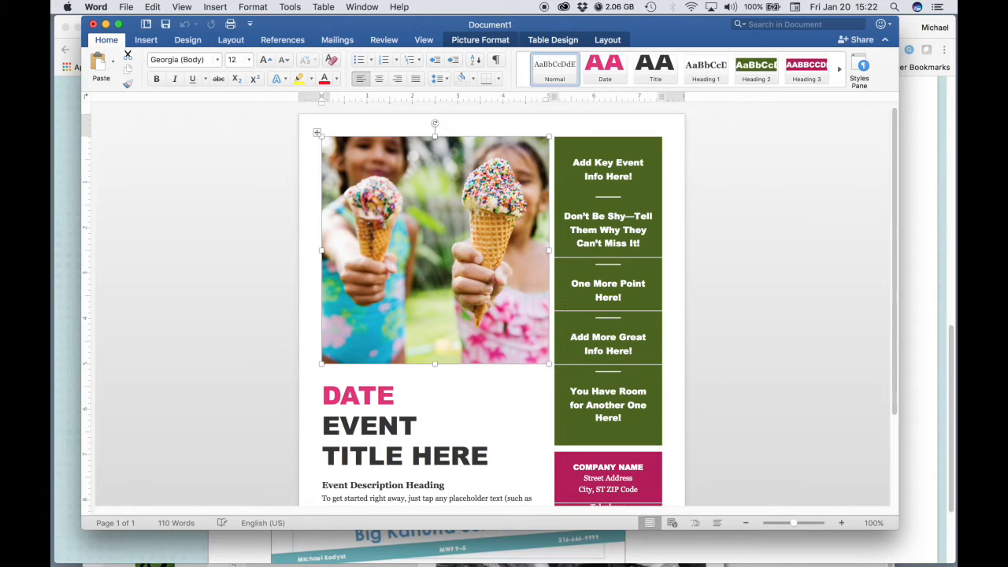
scroll(452, 312, down, 1)
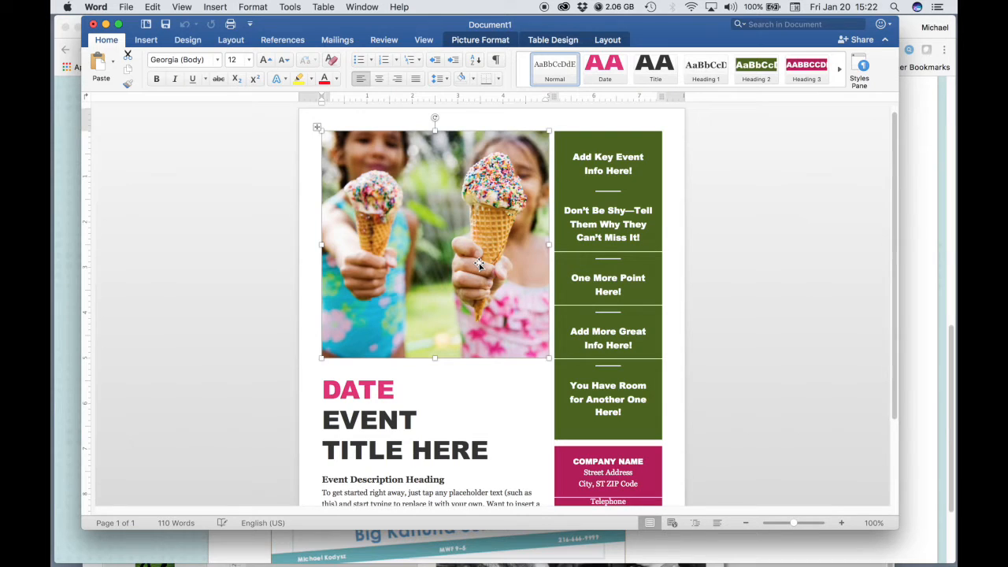
key(BackSpace)
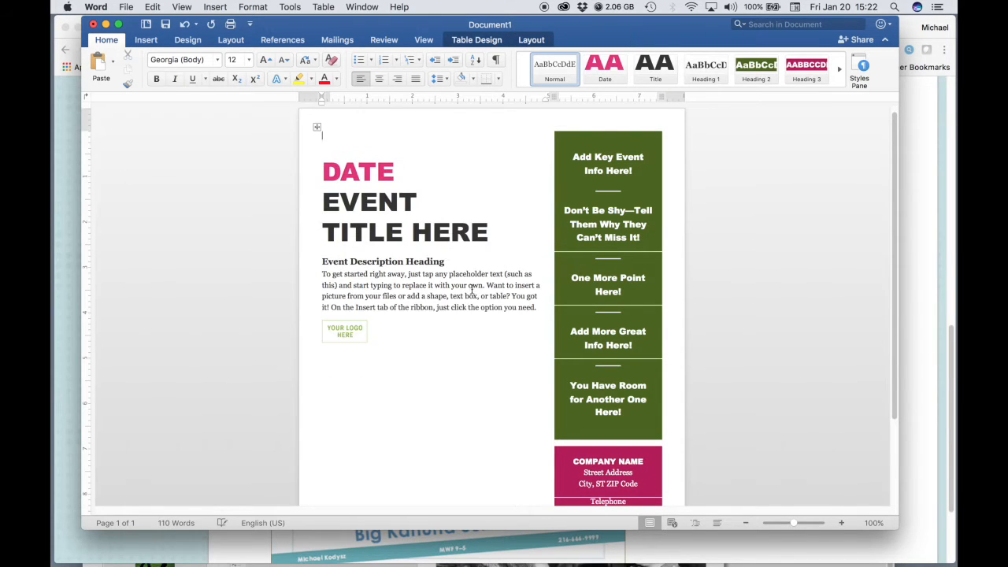
click(219, 6)
mouse_move(218, 25)
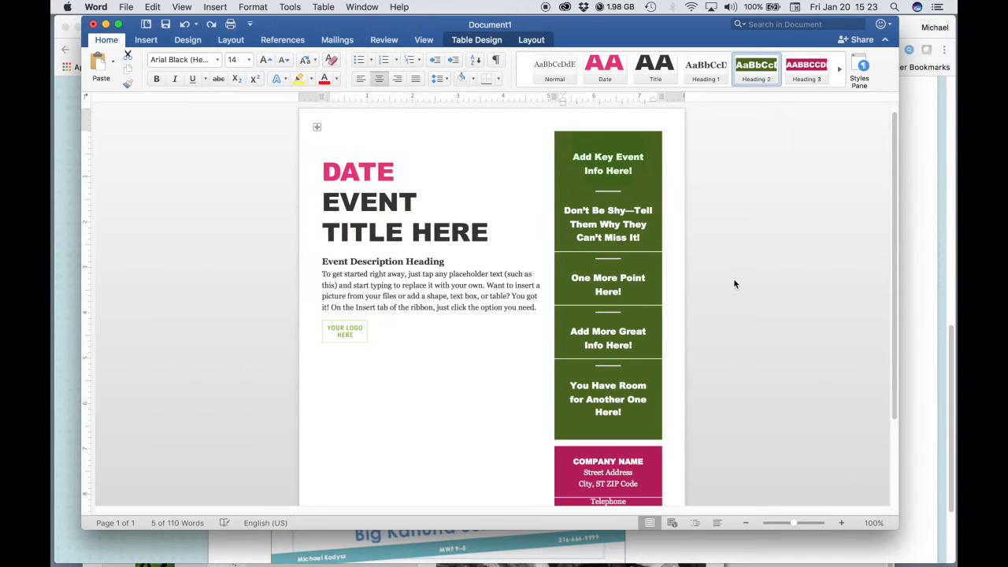
click(734, 280)
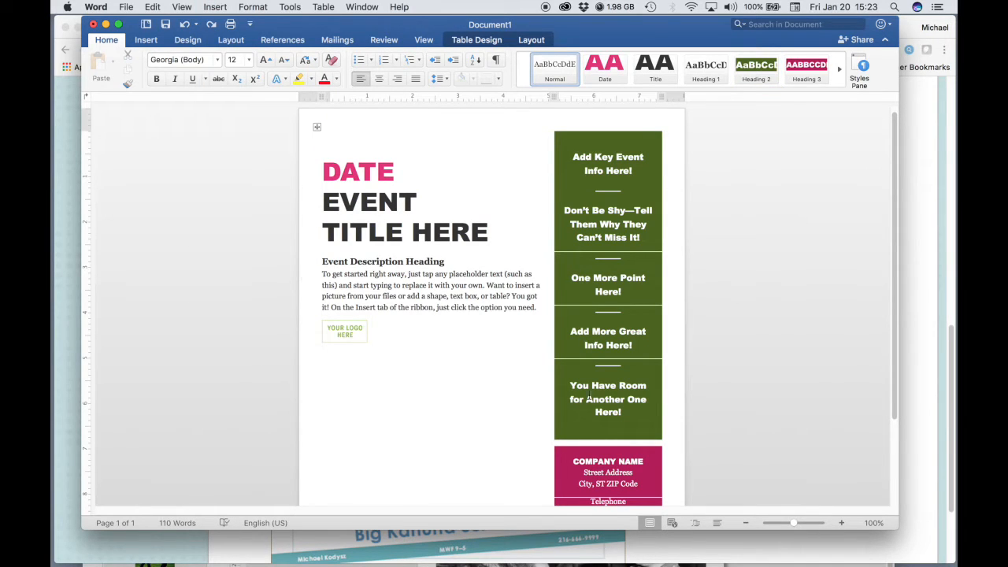
Replace the "Add Key Event Info Here!" placeholder in the green sidebar with the filler text "Ja;lfjasf;ajs;ja;la;;alfjadjsk".
click(608, 166)
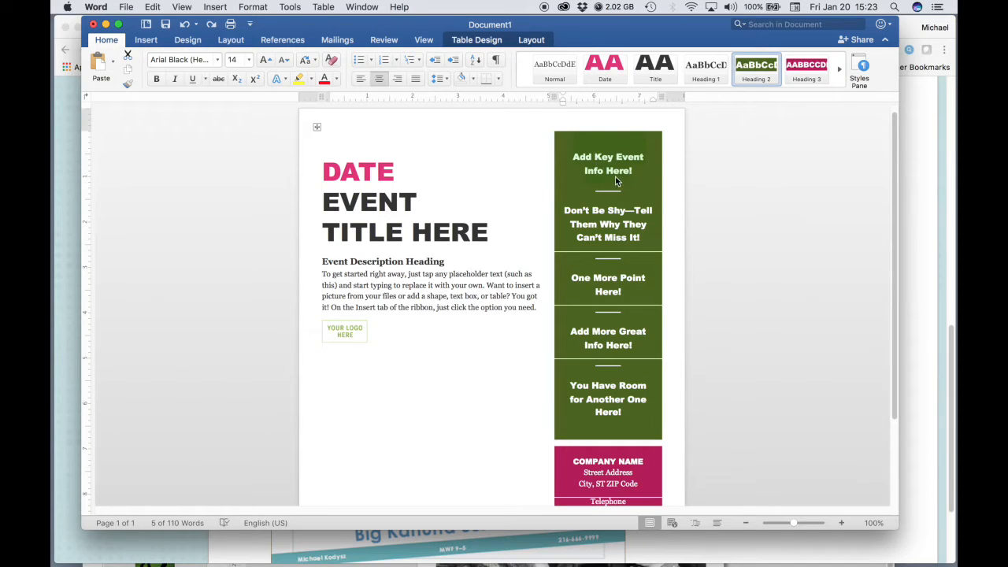
click(664, 165)
text(Ja;lfjasf;ajs;ja;la;; al)
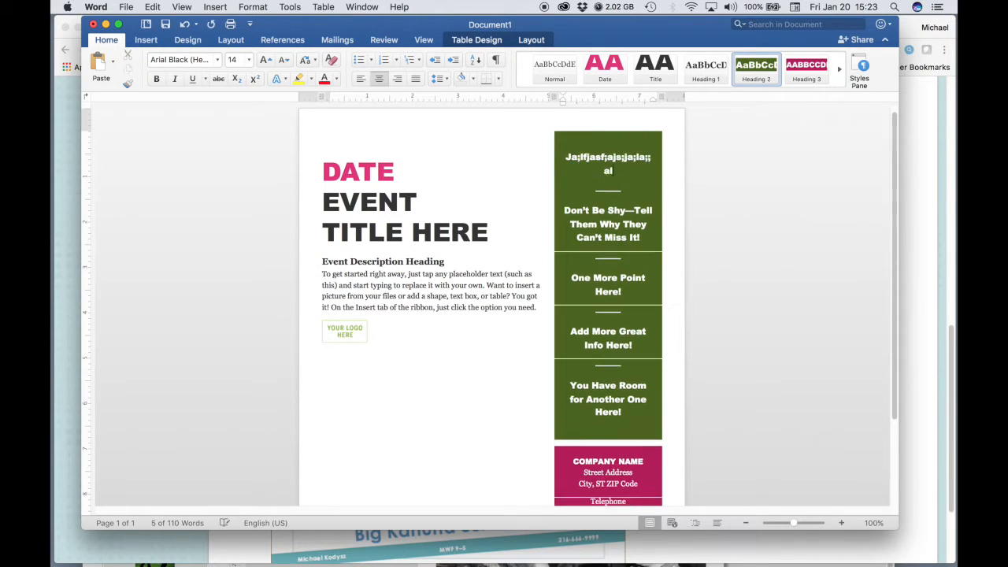
text(fjadjsk)
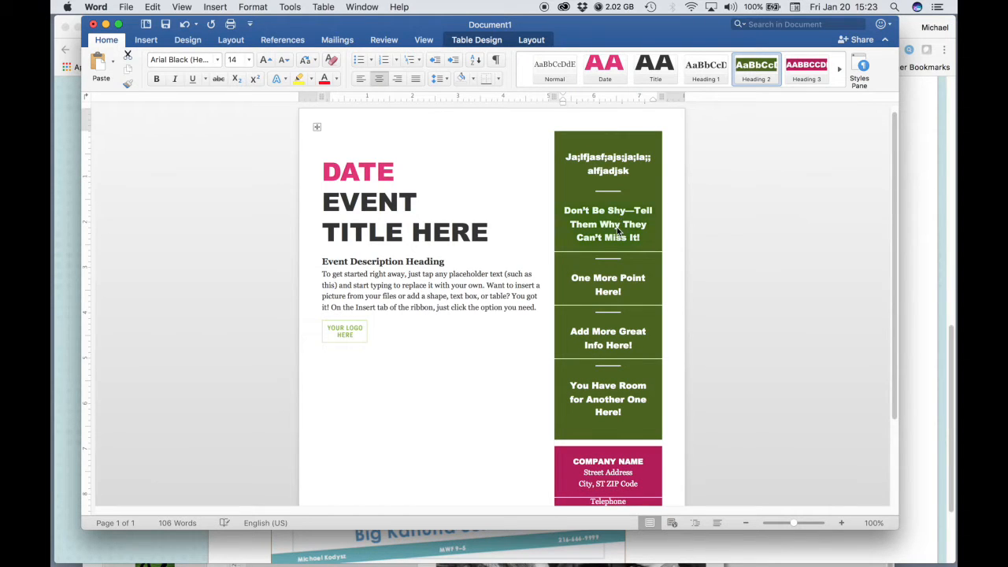
Replace the second and third green sidebar placeholders with the filler texts "fa;sdfja;lfdja;sldjfaa;lfjd" and "afd;alfja;sjklfda".
click(619, 233)
text(fa;sdfja;lfdja;sldjfa a;lfjd)
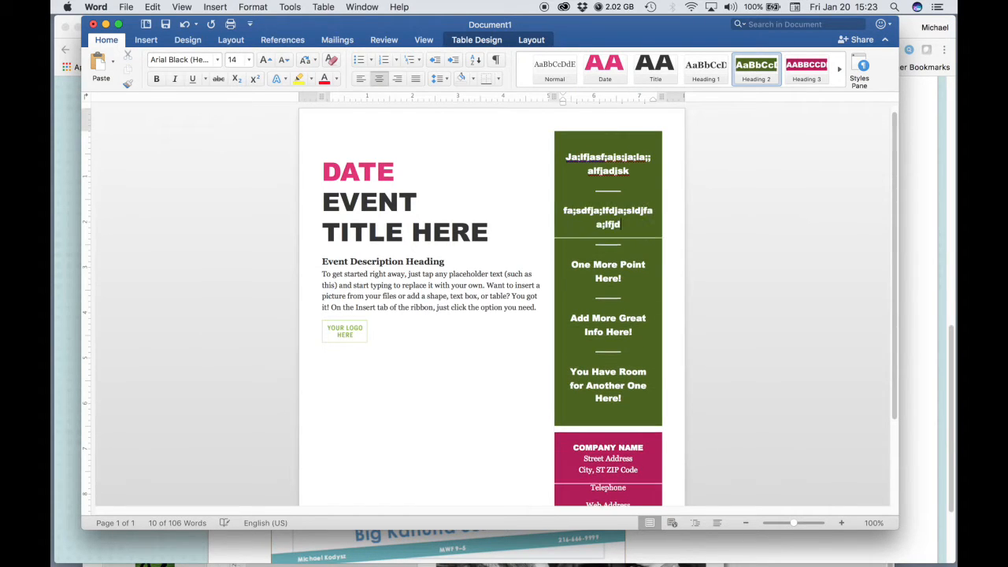
click(603, 267)
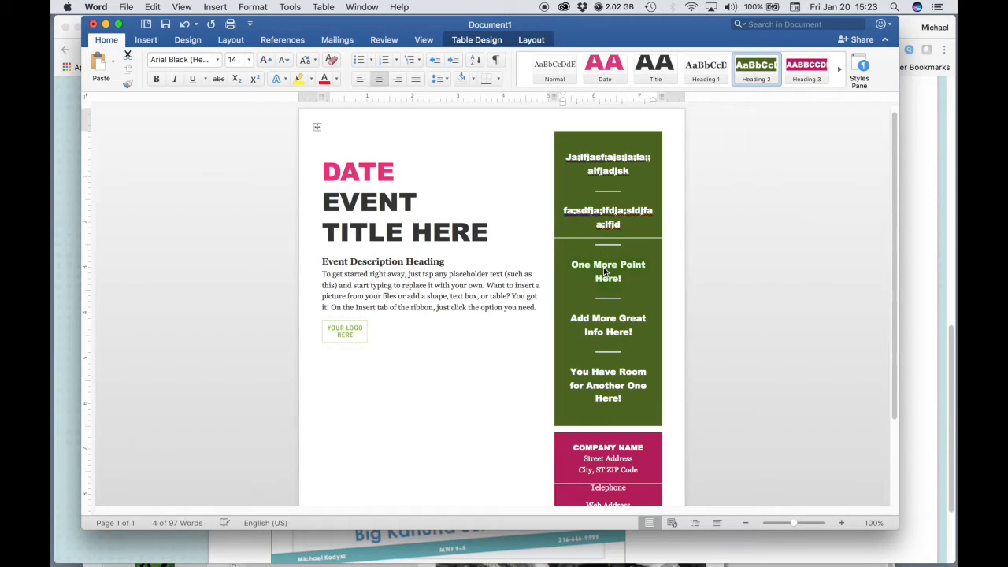
text(afd;alfja;sjklfda)
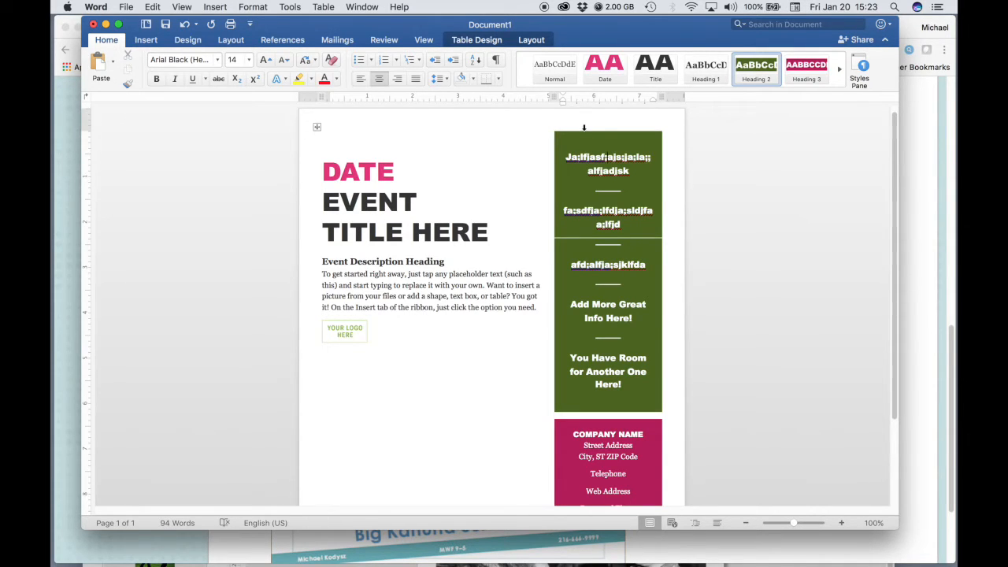
Move the green and magenta sidebar column in front of the event title column.
click(582, 129)
drag(569, 130, 549, 135)
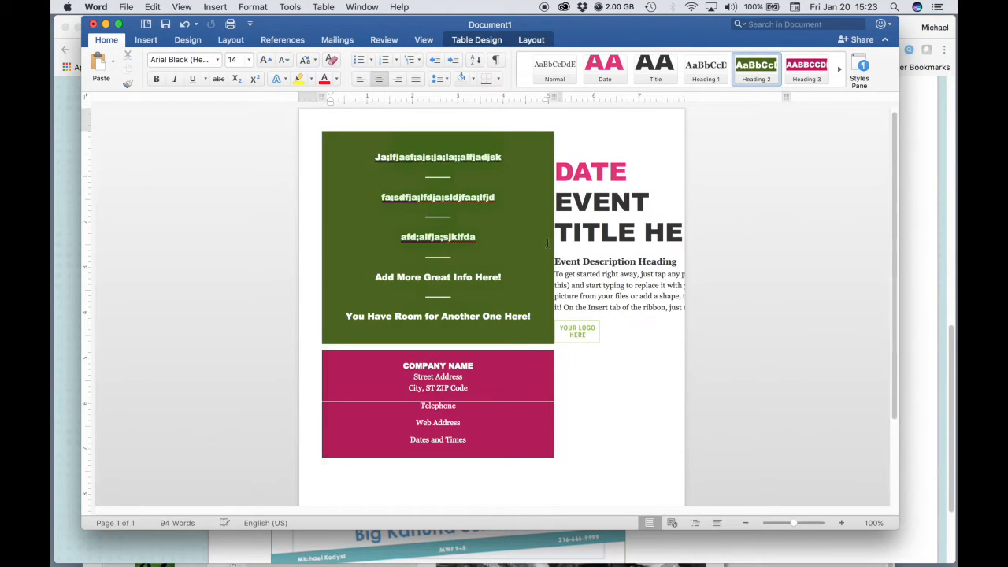
key(super+a)
drag(333, 208, 492, 285)
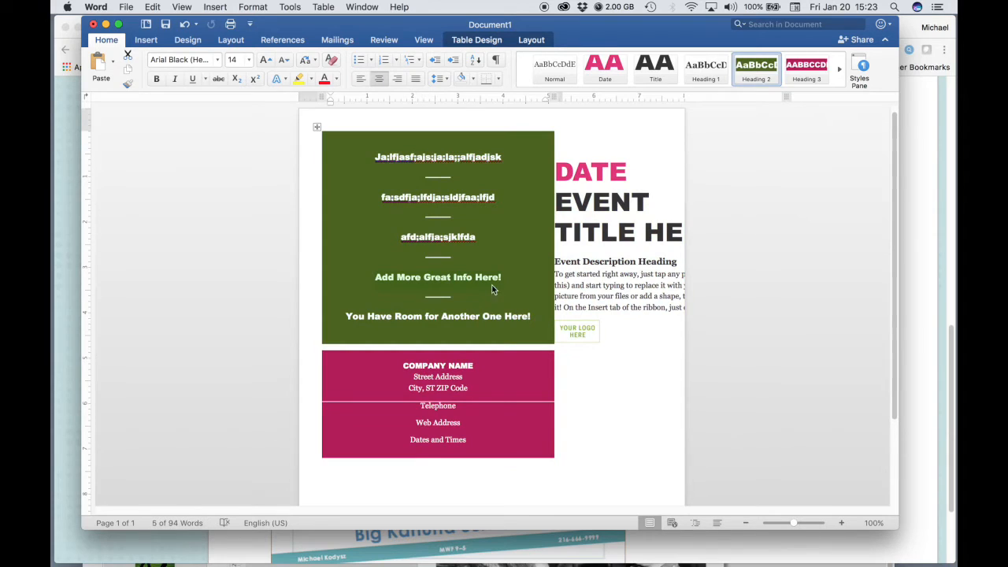
click(316, 127)
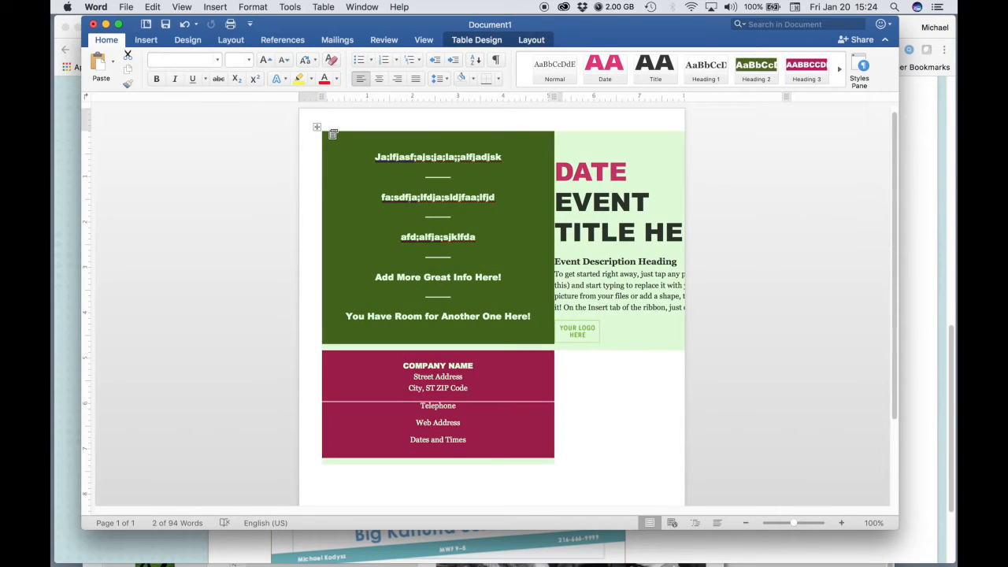
click(376, 132)
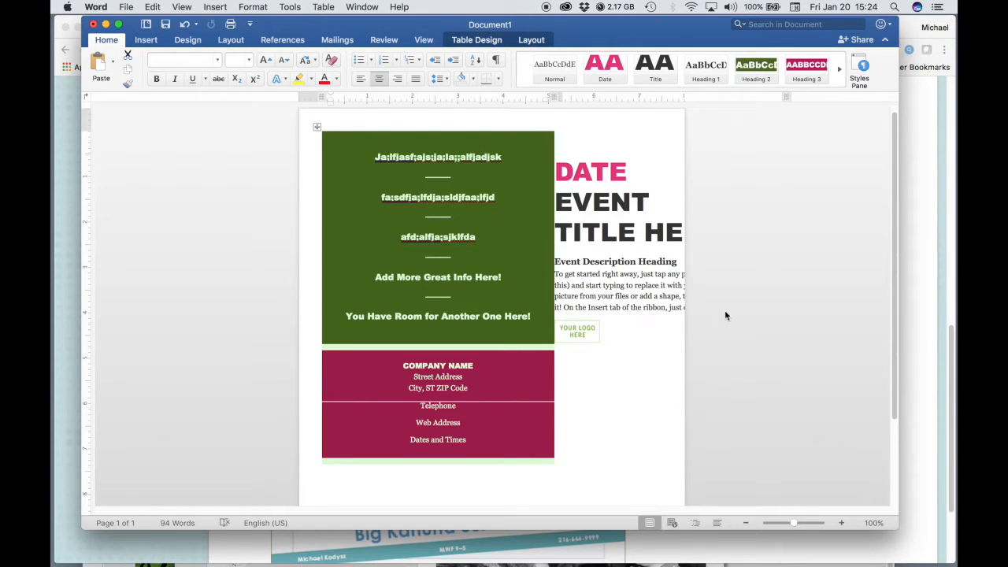
Switch to Chrome and download the SaleFlyer.docx template from the assignment page.
drag(697, 37, 698, 166)
click(726, 138)
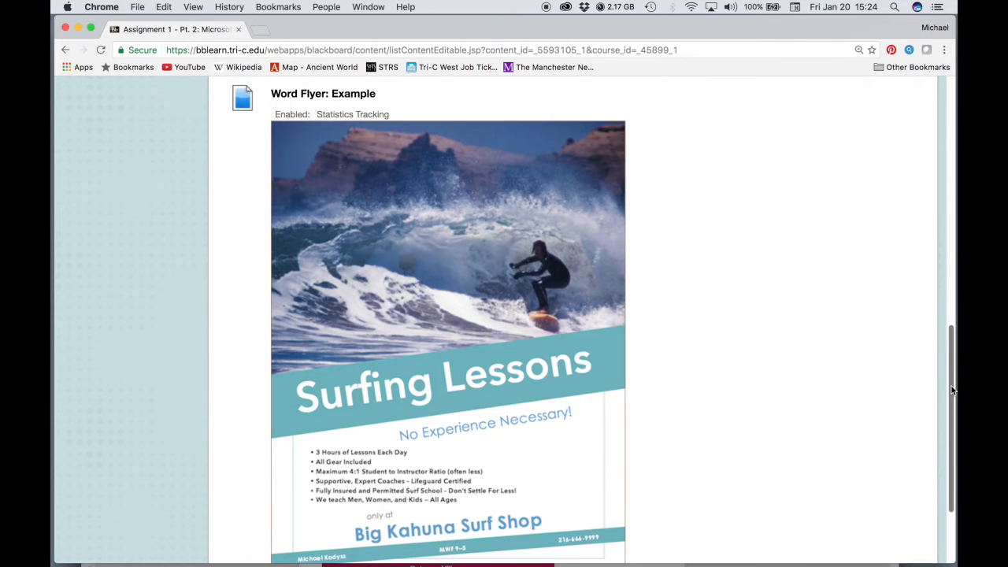
drag(951, 386, 947, 293)
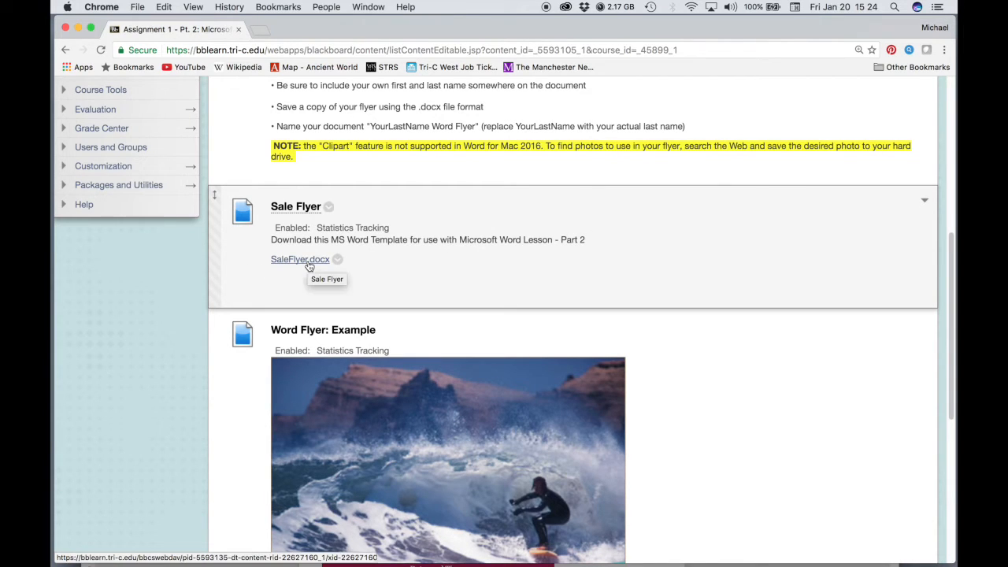
click(302, 259)
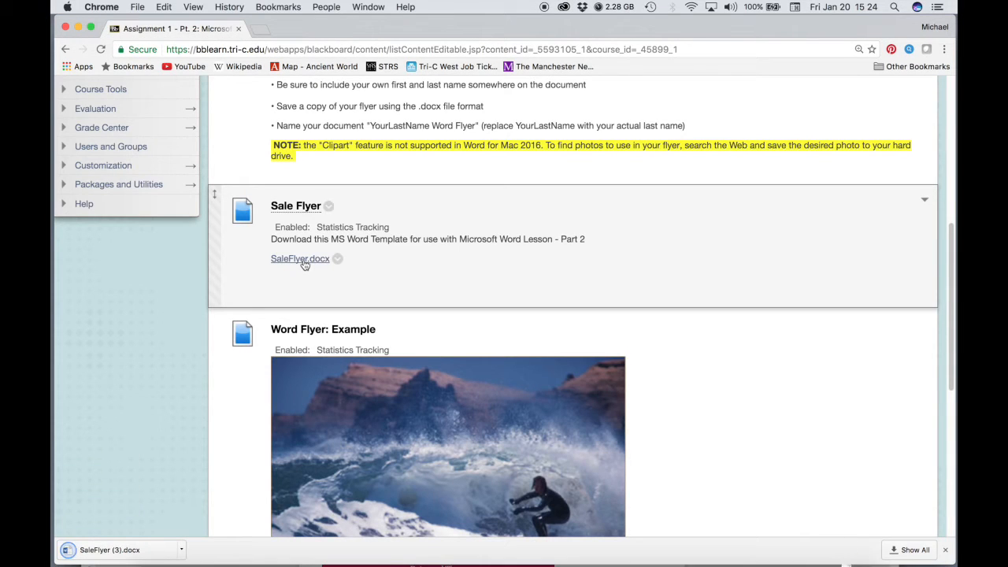
Open the downloaded SaleFlyer (3).docx in Word and accept the switch to Print Layout View.
click(182, 550)
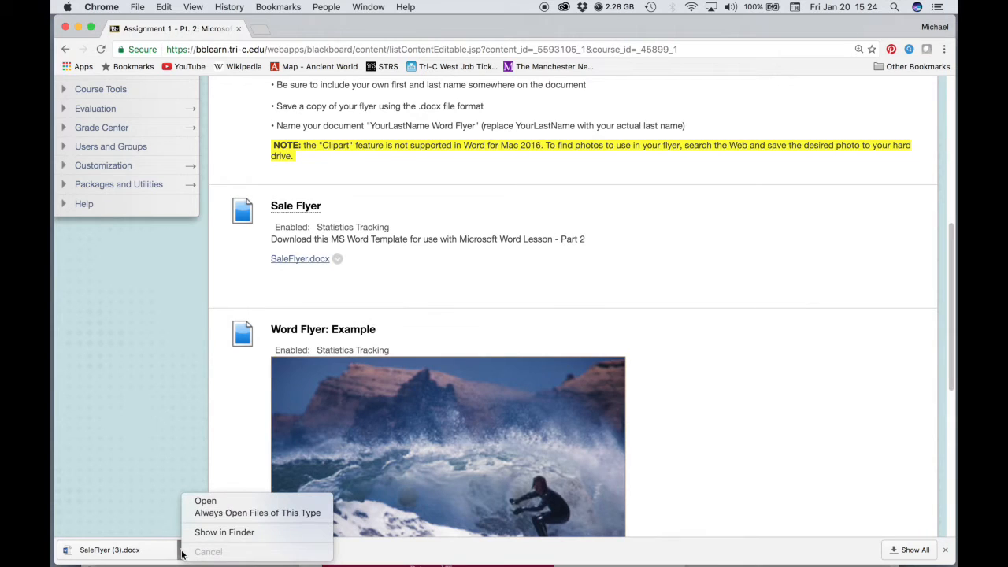
click(199, 501)
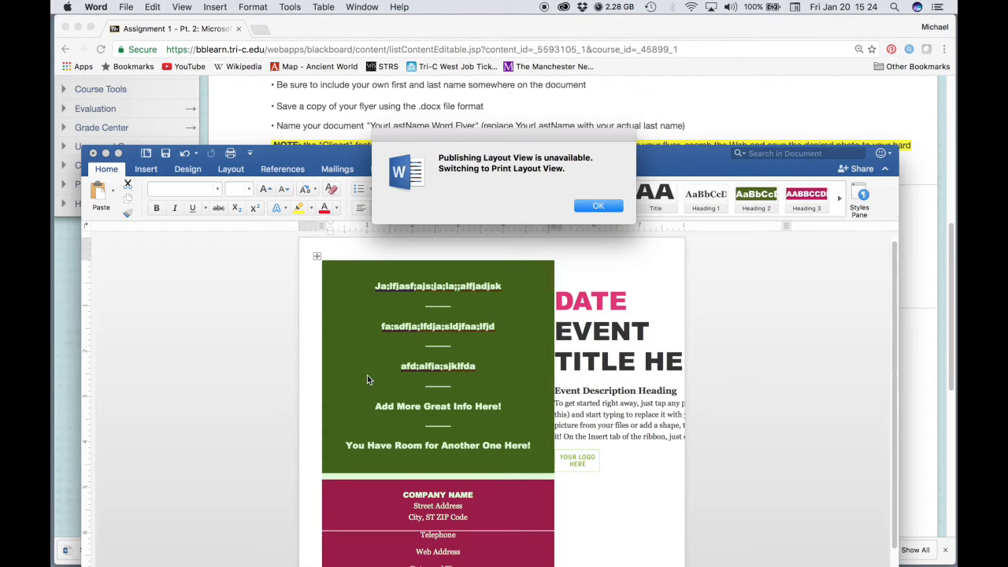
click(594, 205)
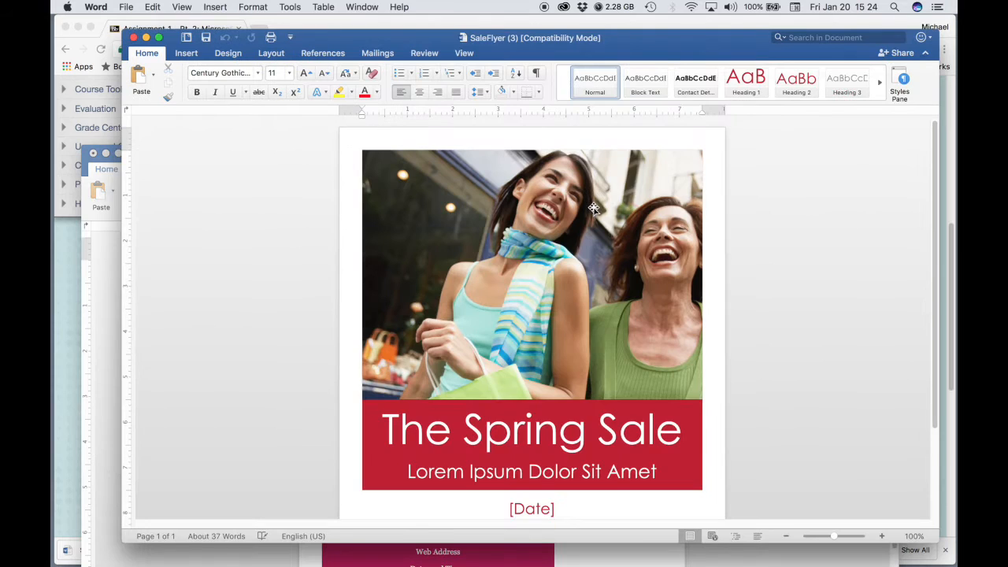
Reposition and enlarge the SaleFlyer window to show more of the flyer.
drag(676, 38, 650, 28)
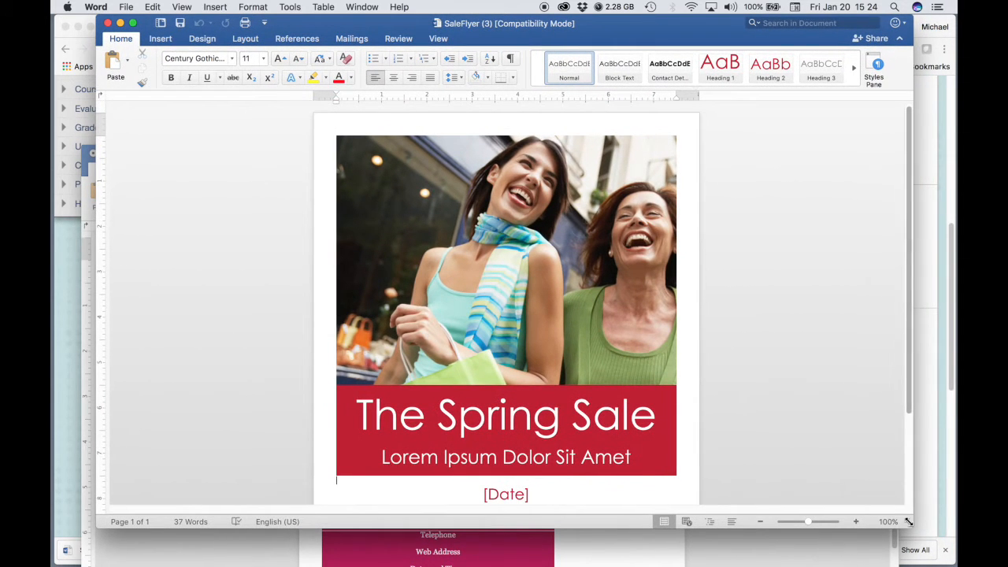
drag(911, 526, 922, 546)
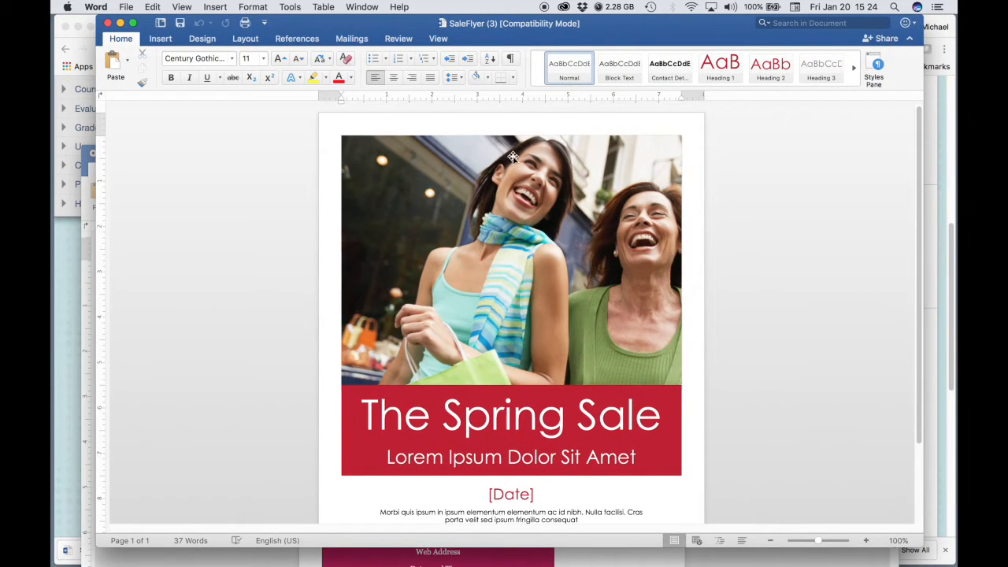
scroll(535, 179, down, 2)
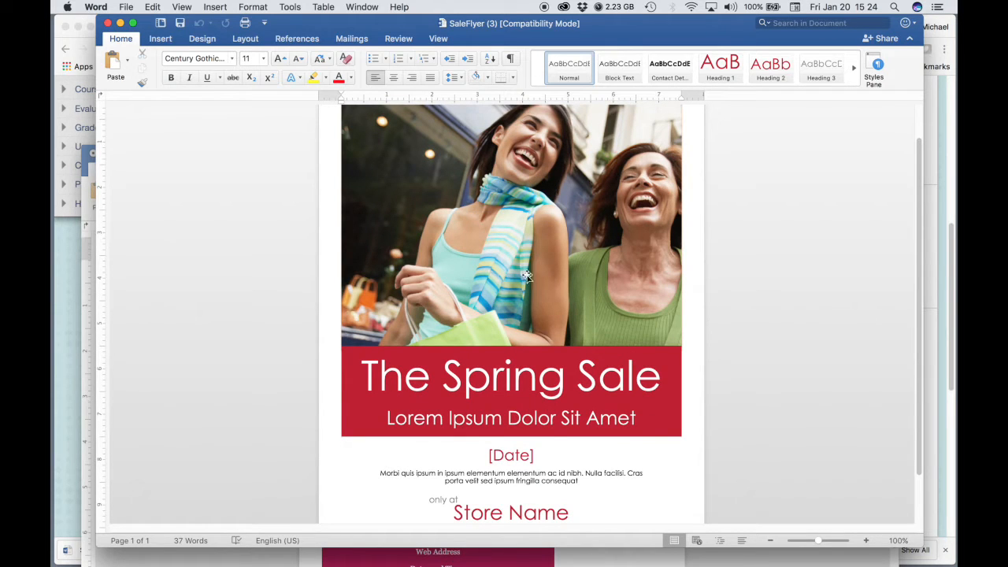
Move the Document1 window aside, clear the browser from the screen, and place the SaleFlyer window in front.
click(84, 375)
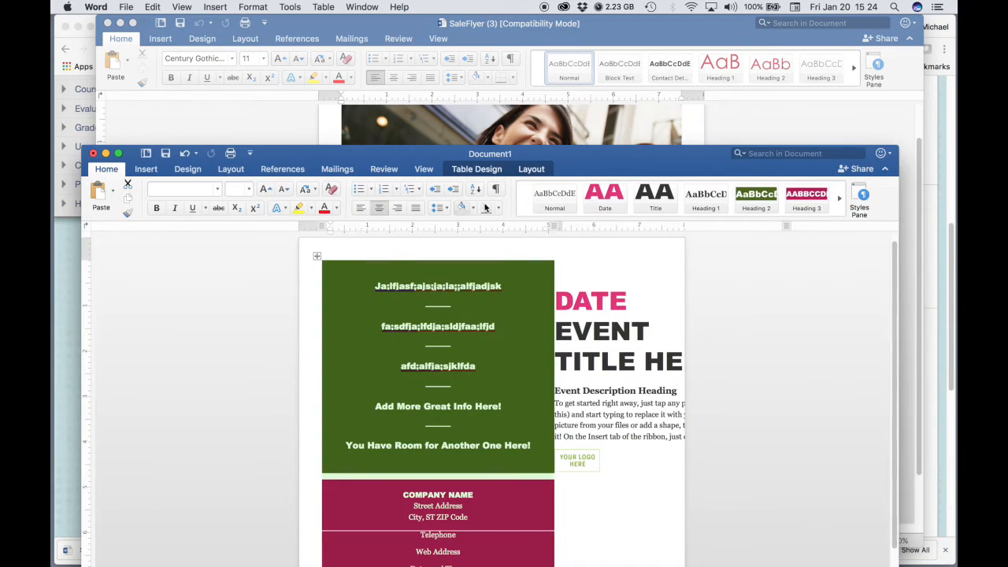
drag(652, 158, 416, 414)
click(725, 23)
drag(707, 25, 697, 213)
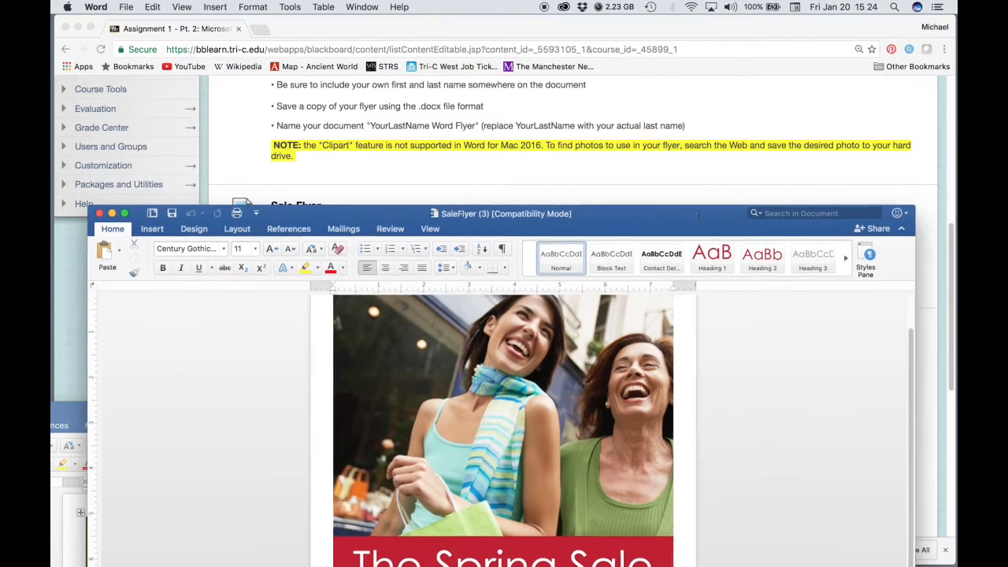
click(911, 115)
drag(789, 28, 0, 4)
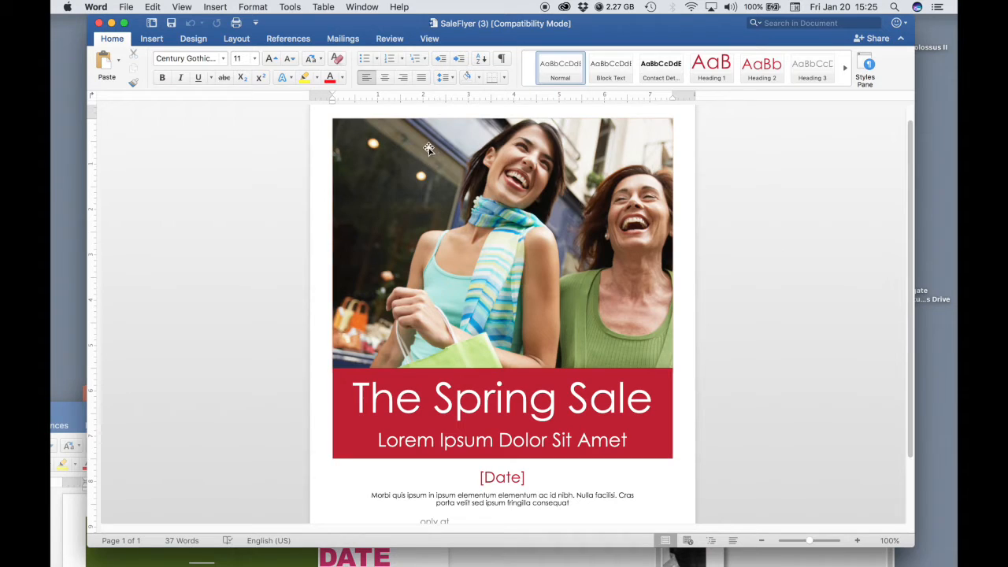
Delete the photo of the two laughing women from the upper part of the flyer.
click(447, 167)
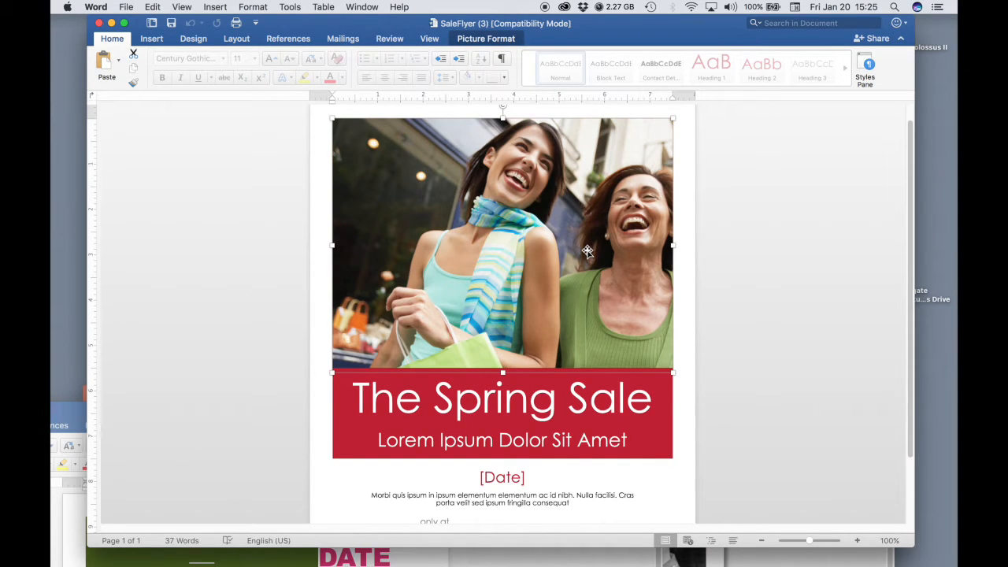
key(BackSpace)
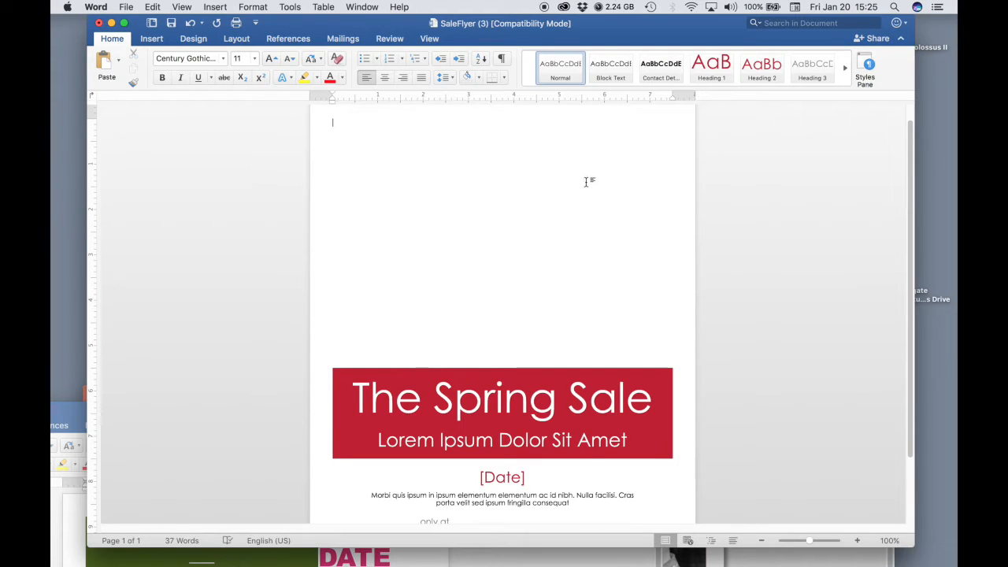
Switch to Chrome, search the web for "google images" in a new tab, and display the image results.
mouse_move(486, 563)
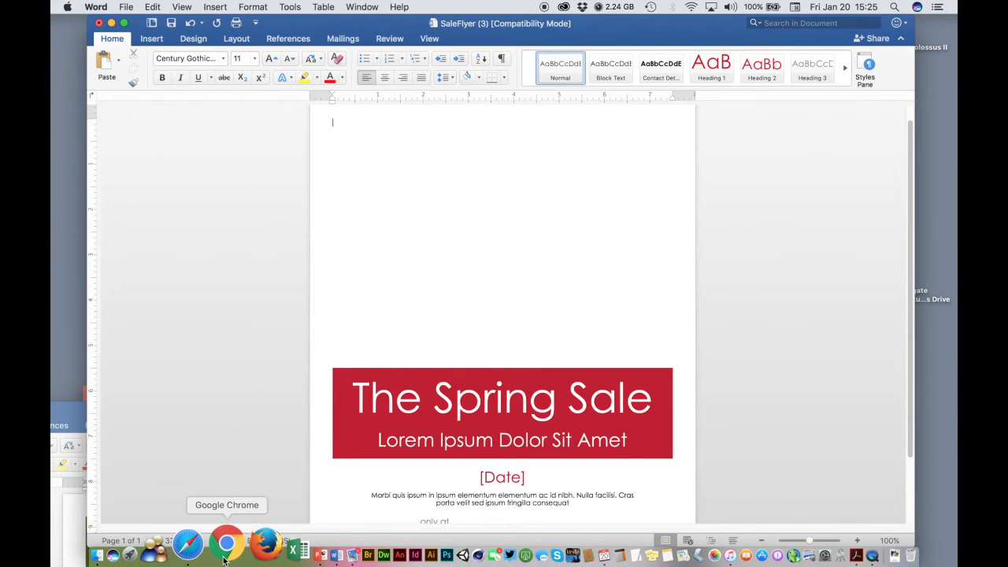
drag(50, 188, 295, 12)
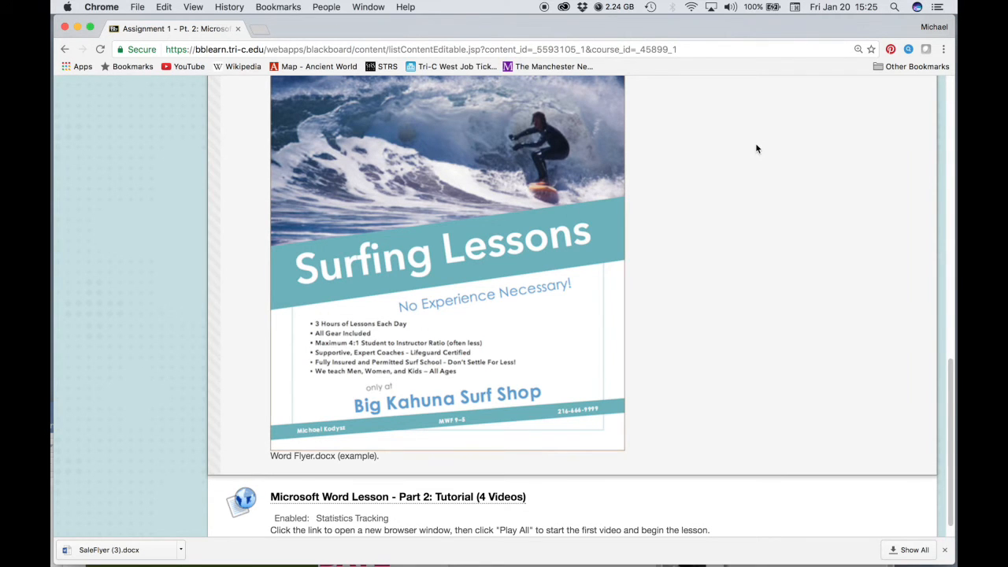
key(super+t)
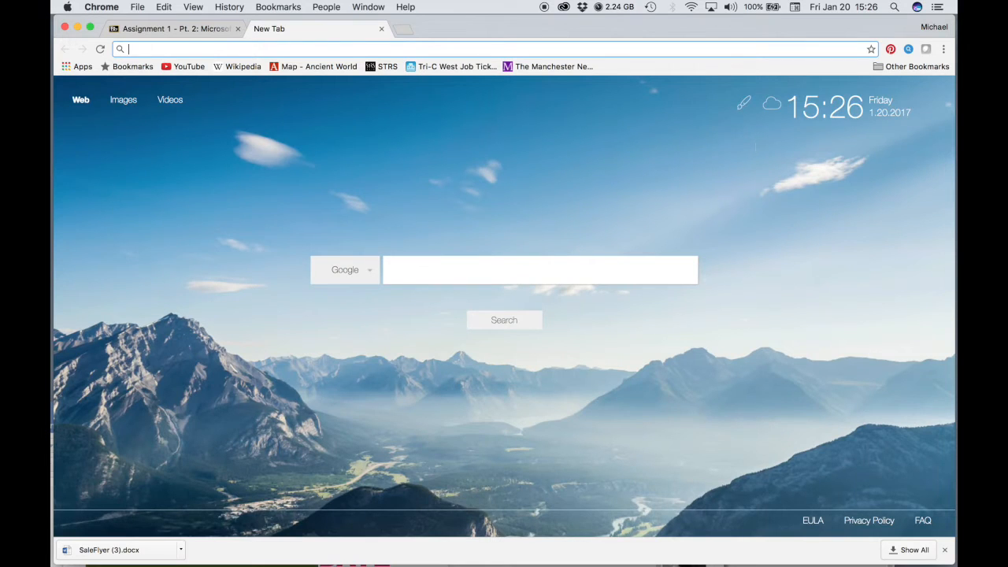
text(googl)
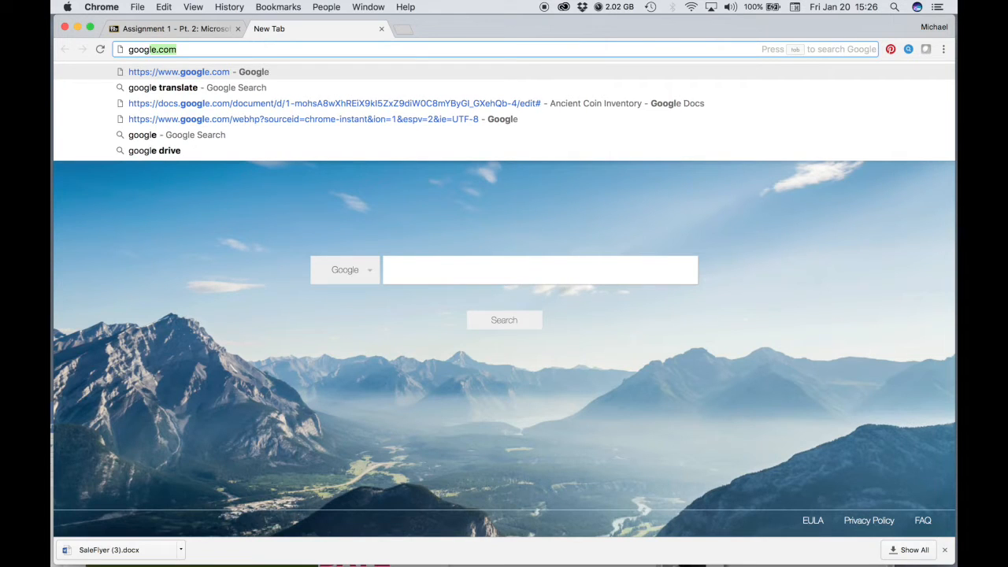
text(e)
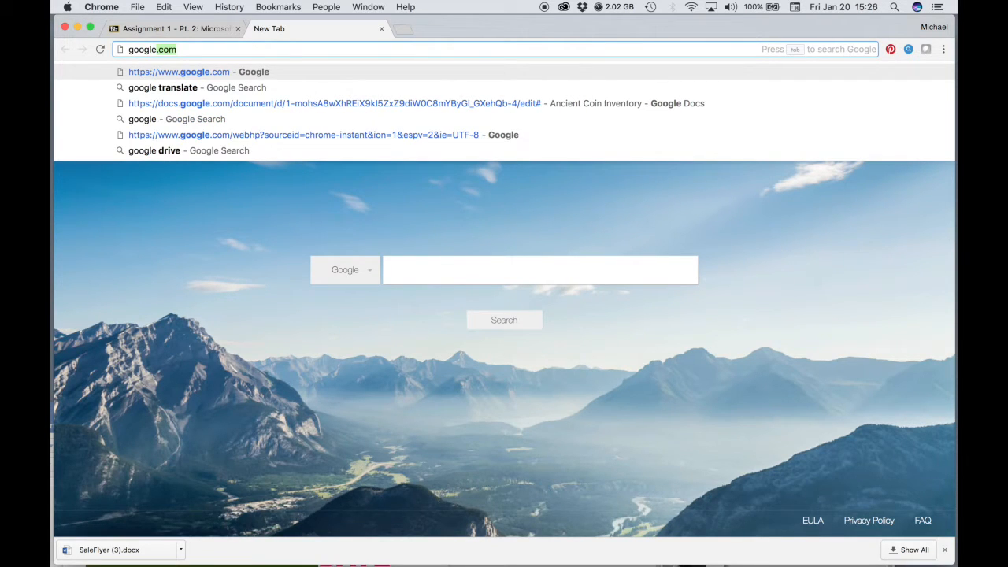
text( images)
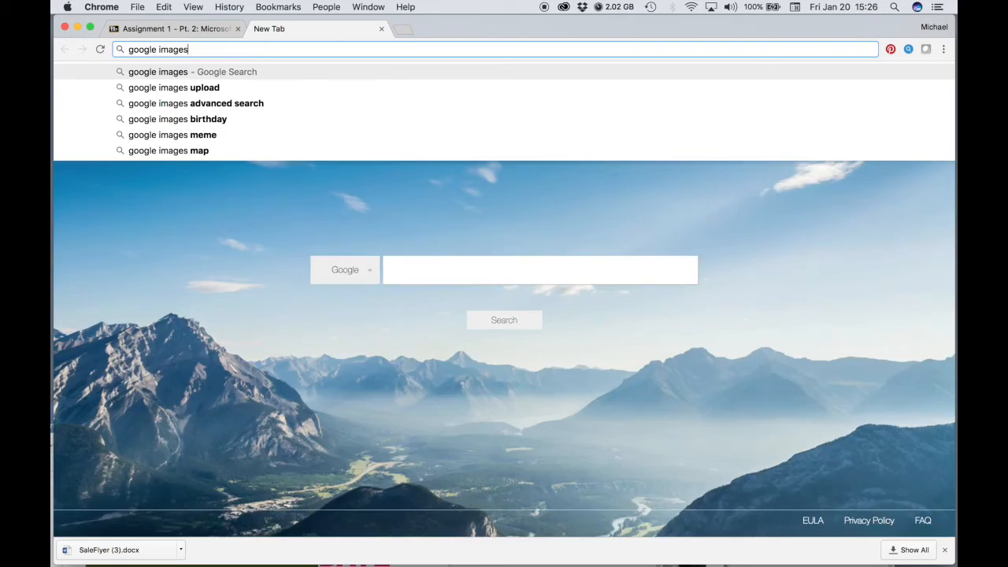
key(Return)
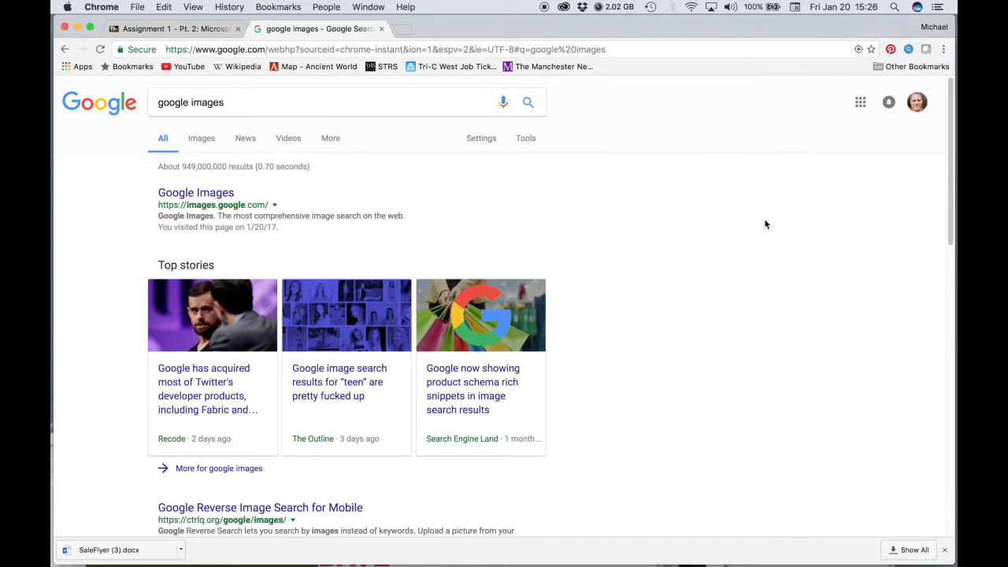
click(203, 140)
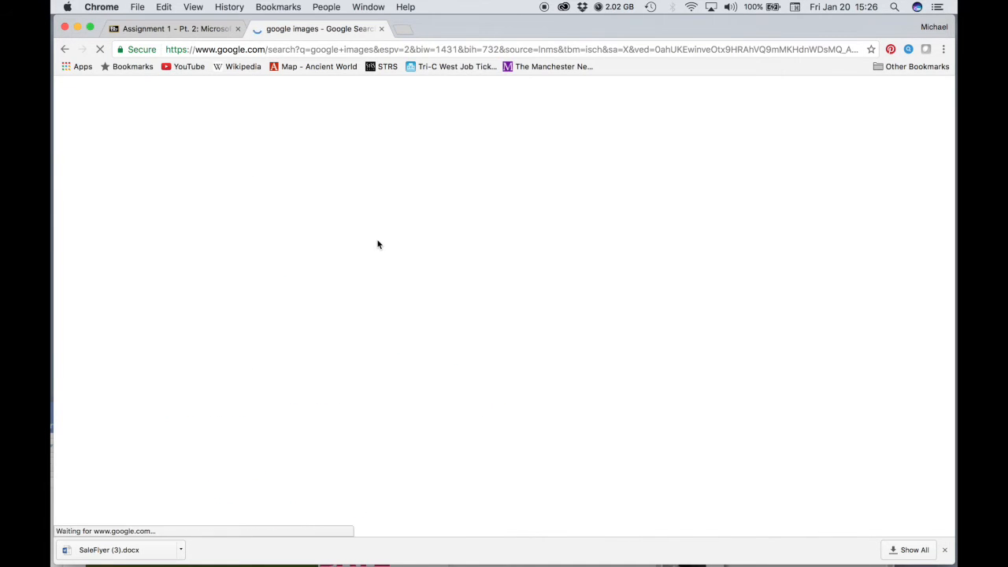
Replace the image search query with "surfing" and run the search.
triple_click(254, 105)
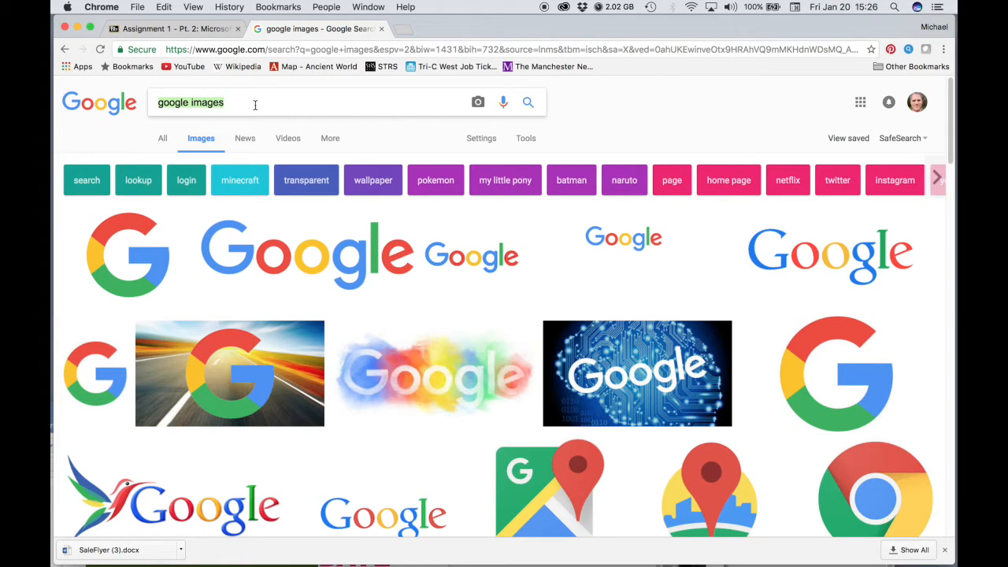
text(surfing)
key(Return)
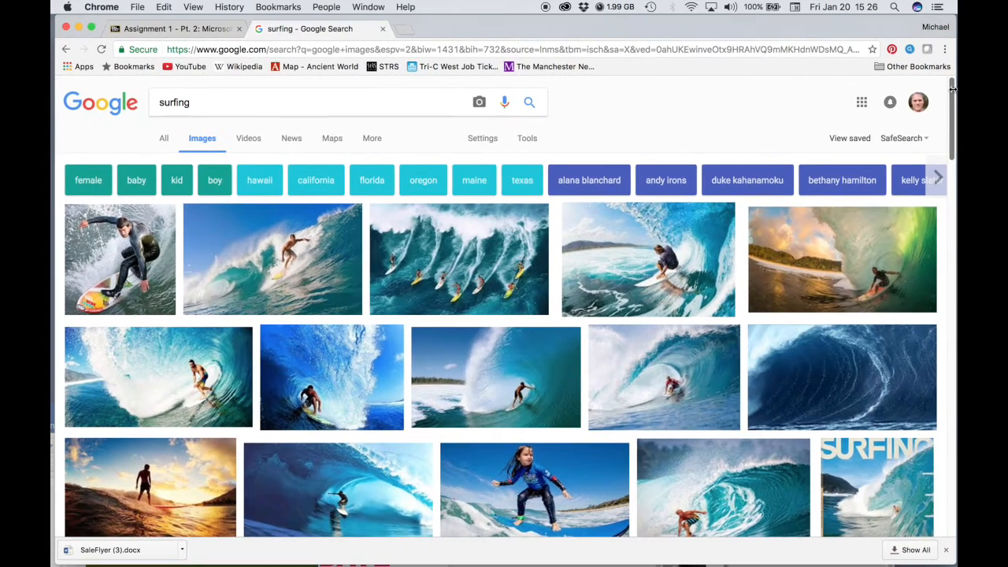
View the "The basic rules of surf etiquette" photo at full size, check its save options, and return to the surfing results.
scroll(951, 101, down, 1)
mouse_move(951, 96)
mouse_down()
mouse_move(951, 149)
mouse_move(951, 87)
mouse_up()
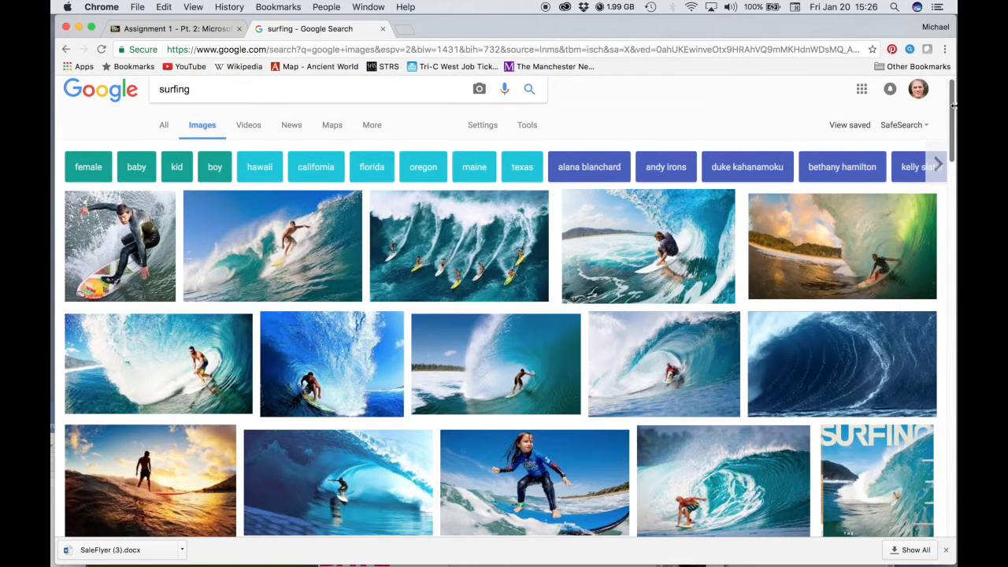
mouse_move(953, 98)
mouse_down()
mouse_move(951, 140)
mouse_move(951, 79)
mouse_up()
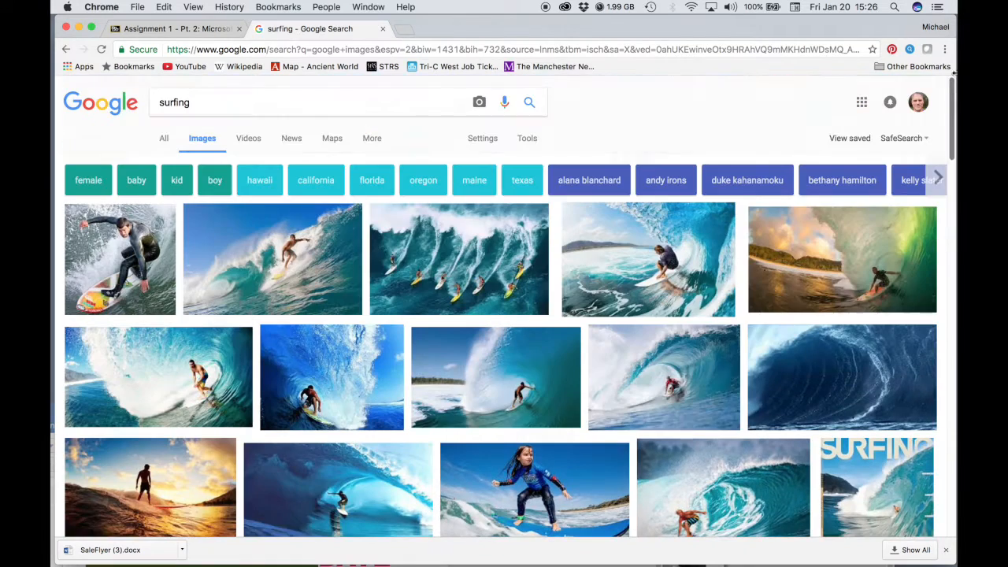
click(482, 268)
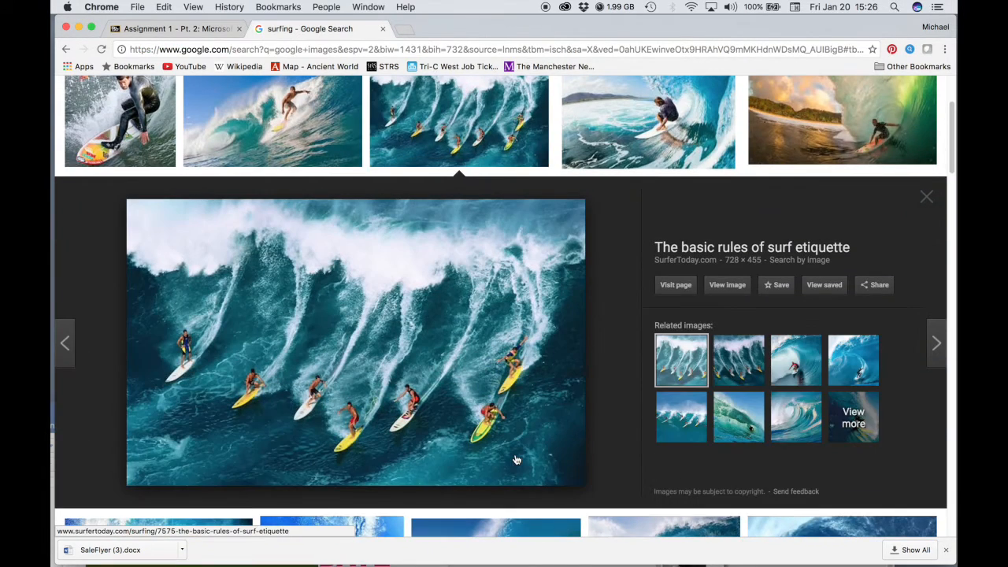
click(727, 286)
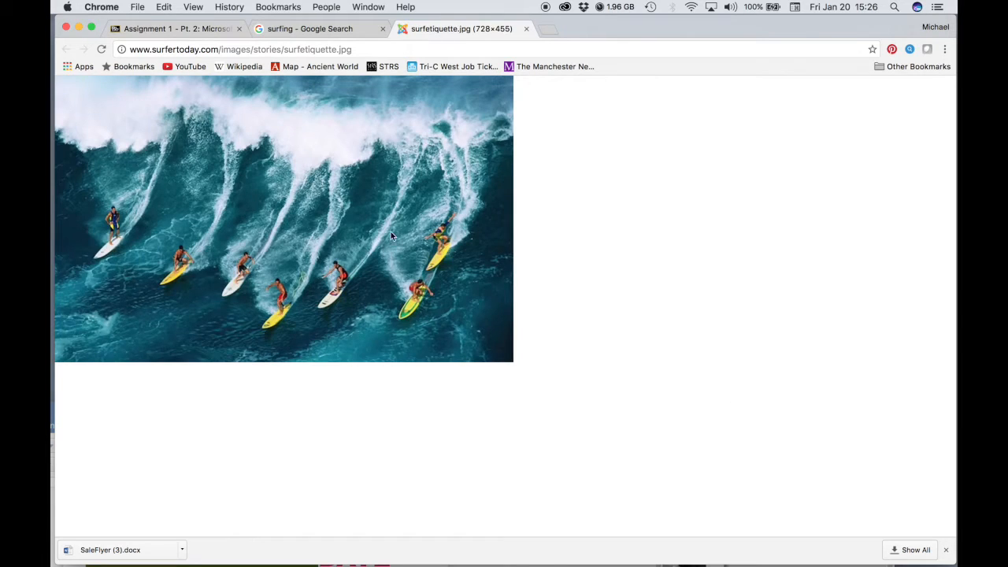
right_click(335, 212)
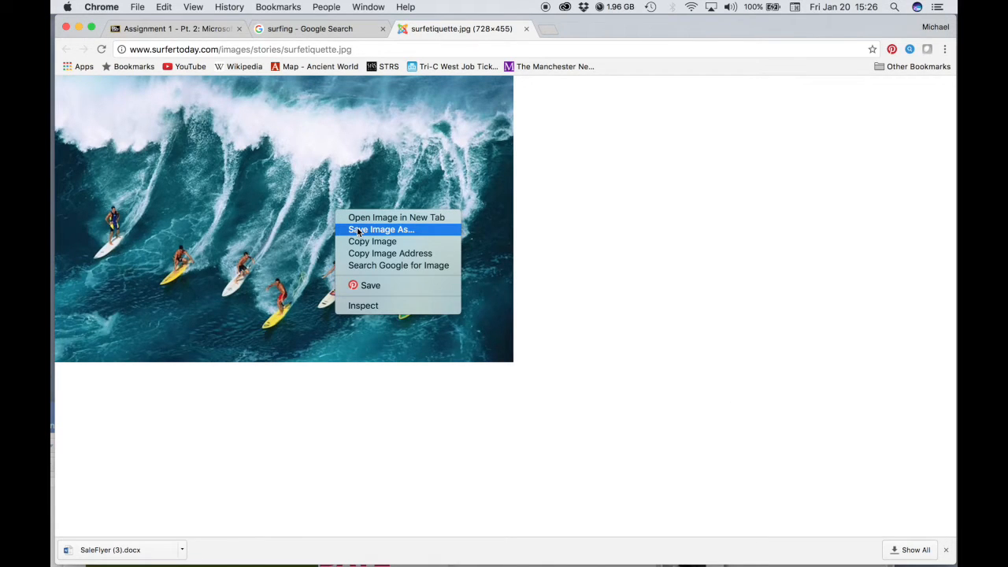
click(584, 228)
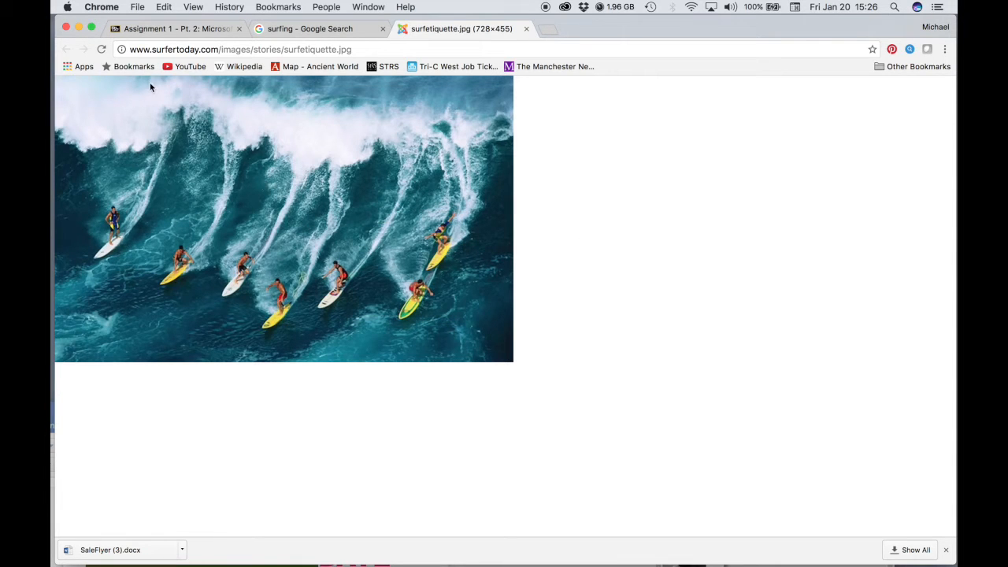
click(526, 29)
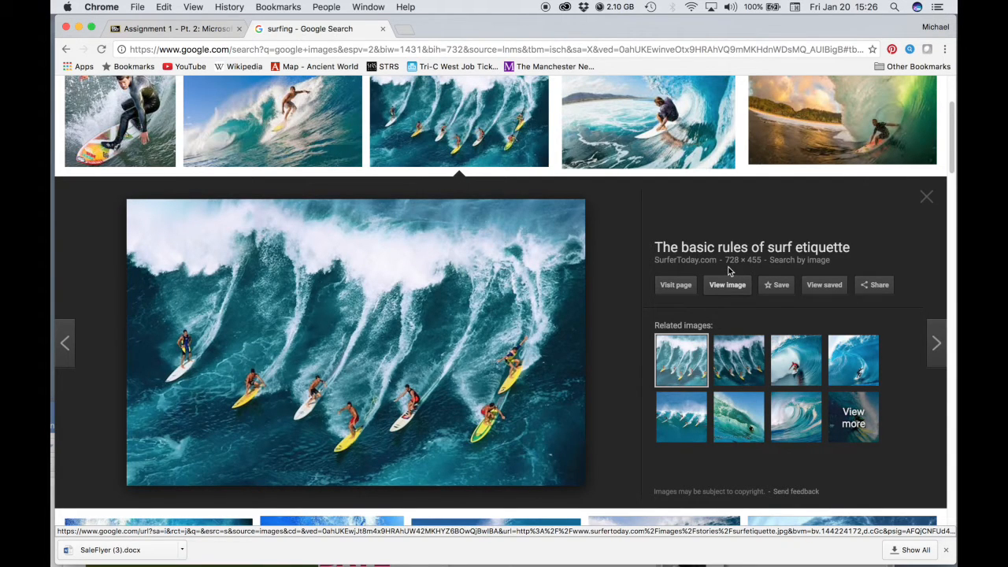
click(926, 198)
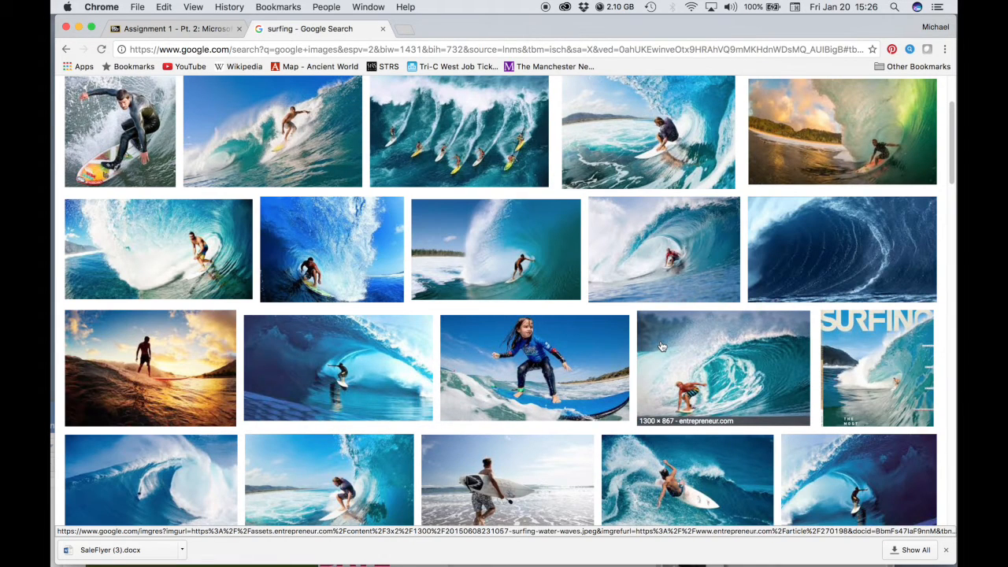
Turn the Mac's sound volume down.
click(731, 7)
drag(809, 38, 718, 39)
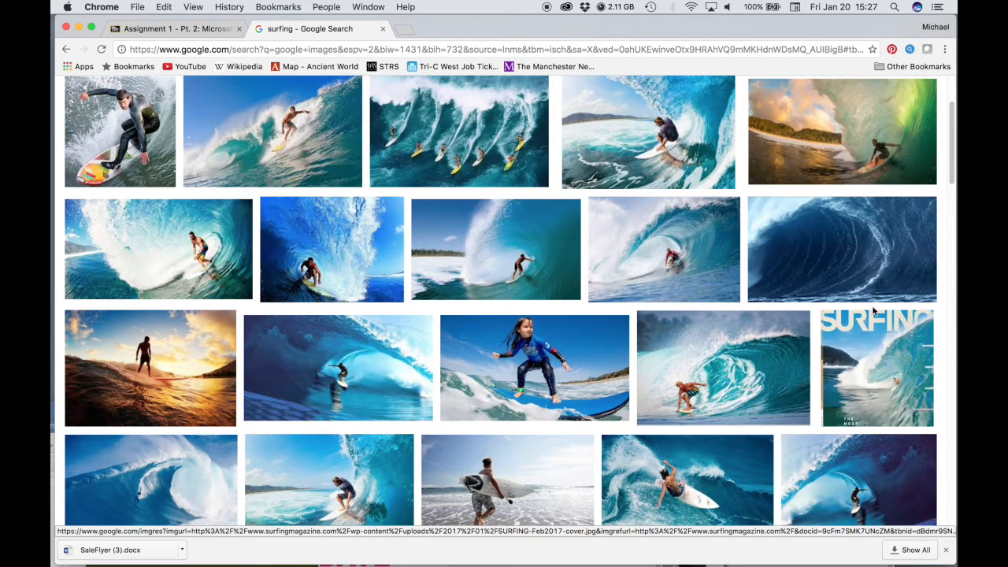
Filter the surfing image results to the Large size.
drag(953, 172, 952, 142)
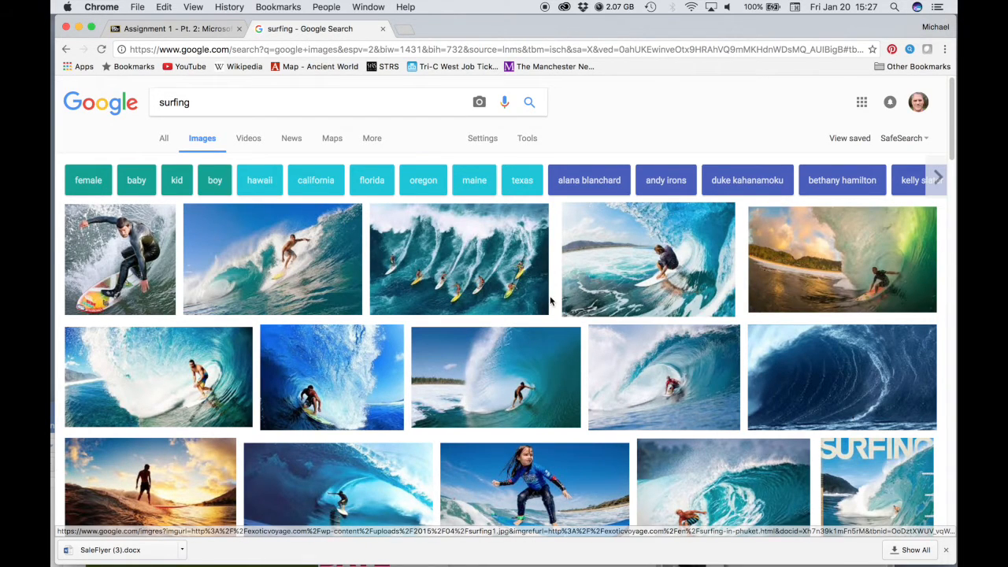
click(521, 143)
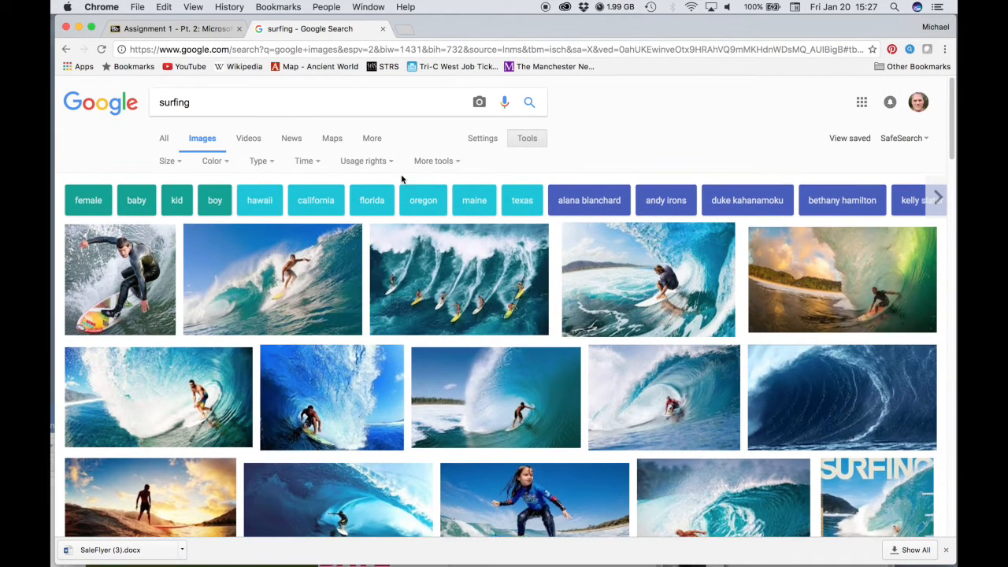
click(170, 161)
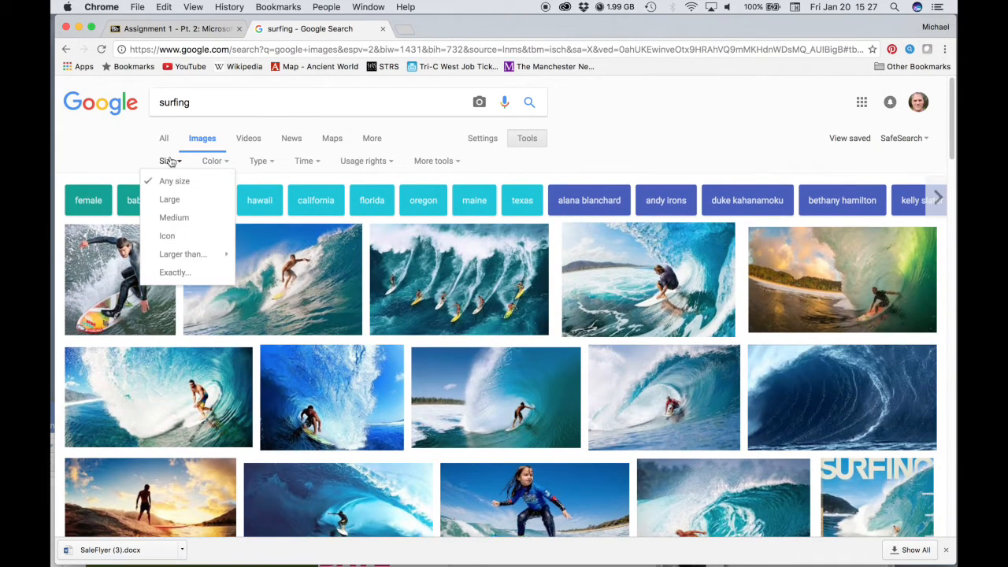
click(168, 201)
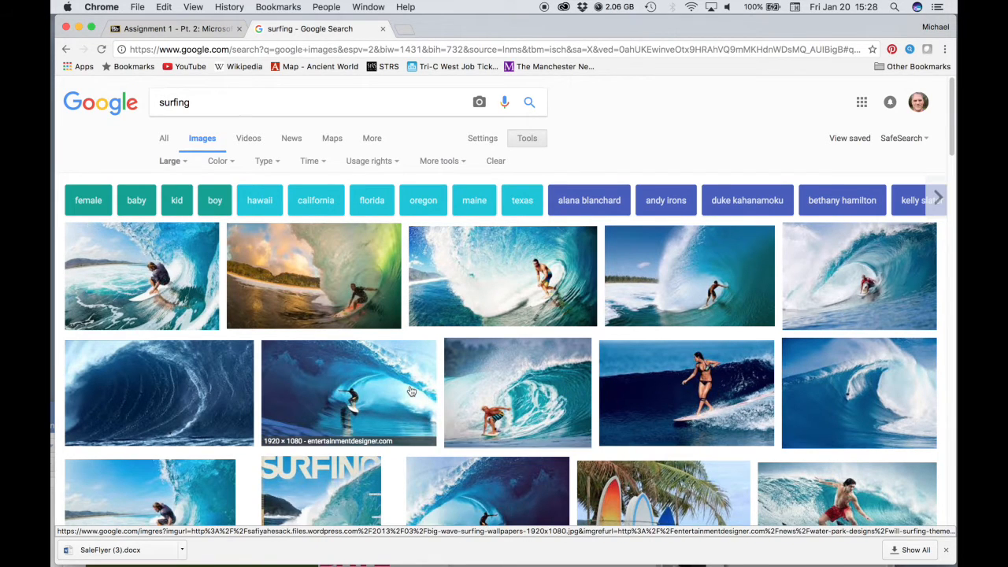
Browse the large results and open the full-size Pinterest image of the surfer in a black wetsuit inside a wave.
drag(952, 129, 948, 164)
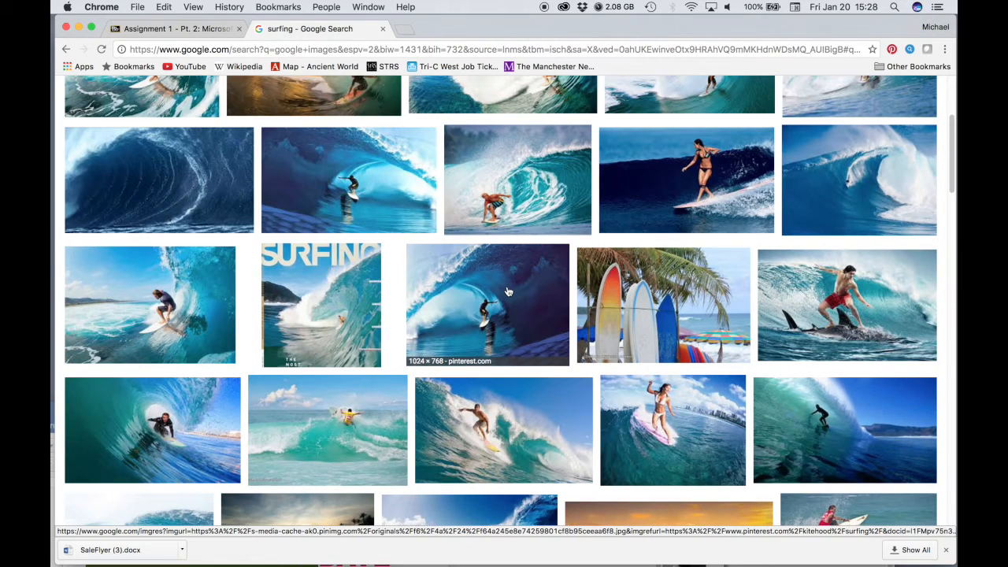
scroll(580, 291, up, 5)
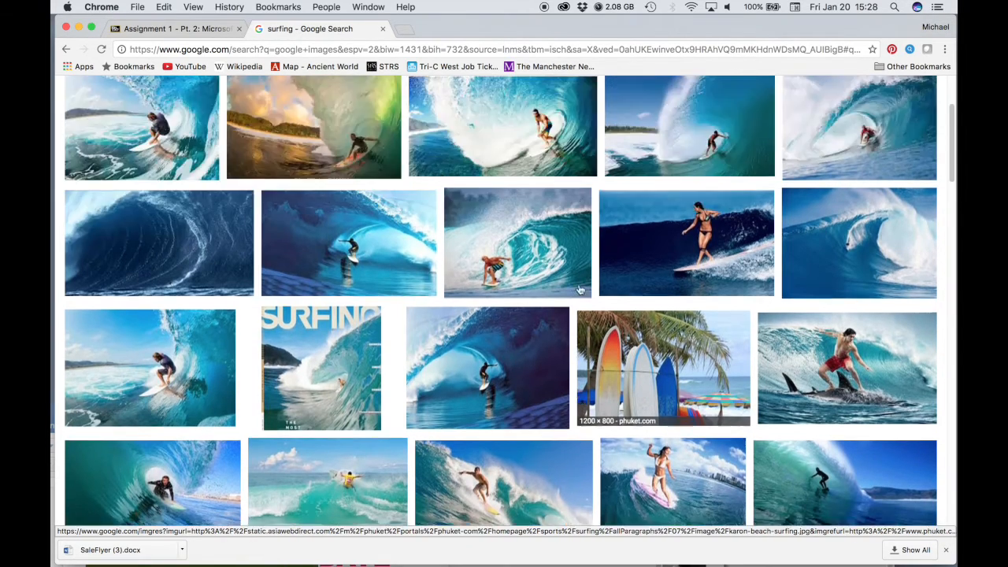
scroll(580, 291, down, 3)
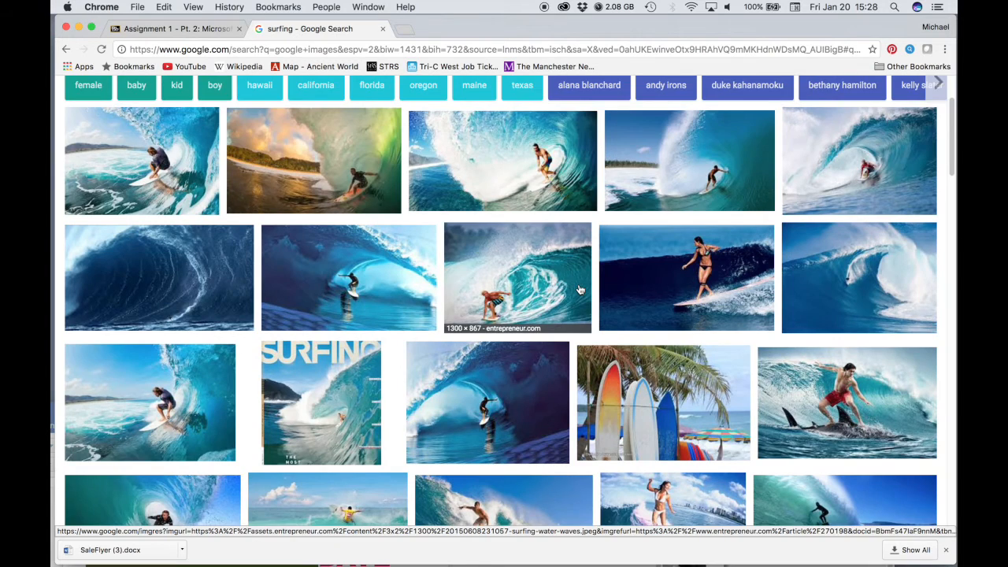
scroll(580, 290, down, 7)
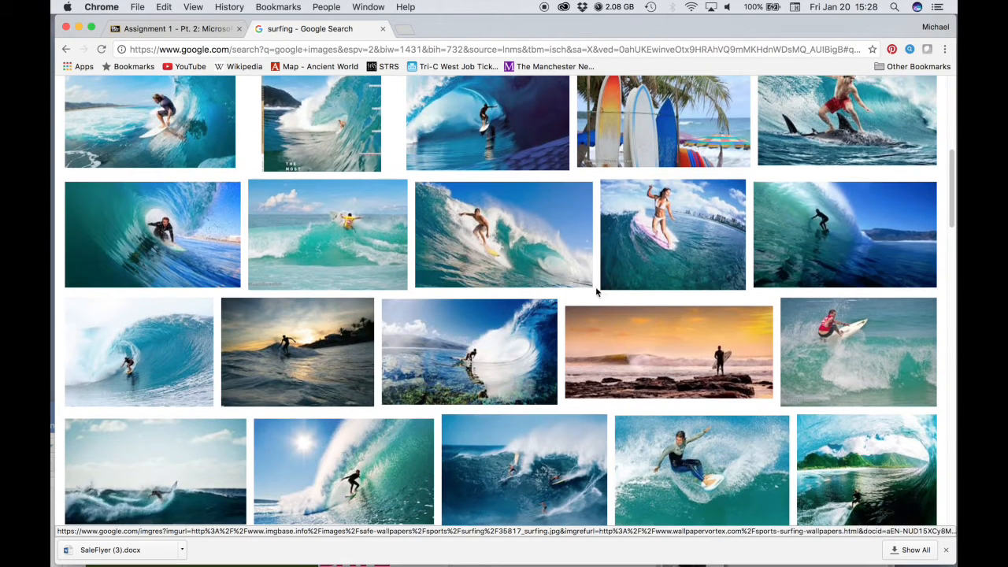
click(154, 218)
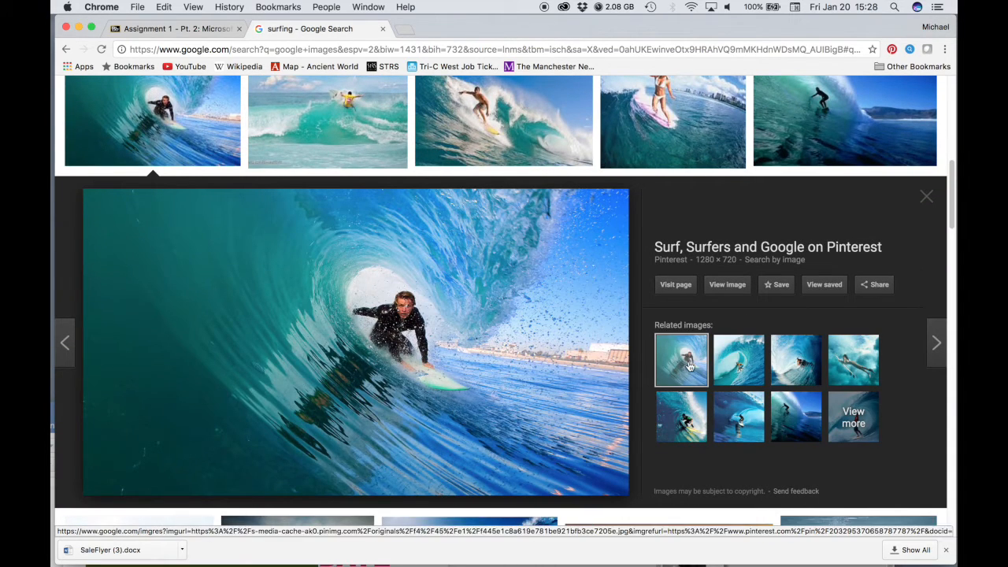
click(723, 286)
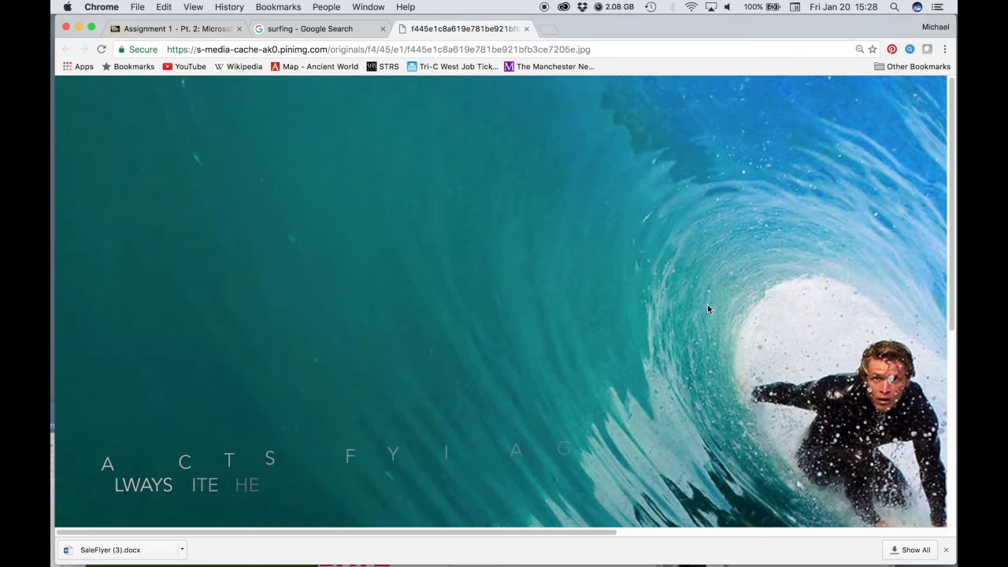
Save the full-size surfing image to the Desktop as a JPEG named surfing.
right_click(630, 221)
click(640, 236)
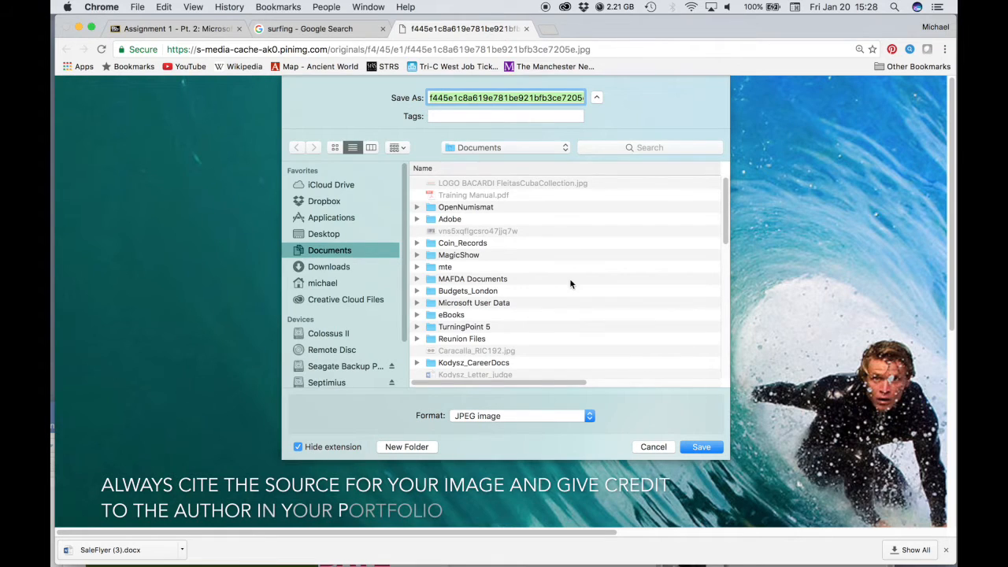
click(330, 233)
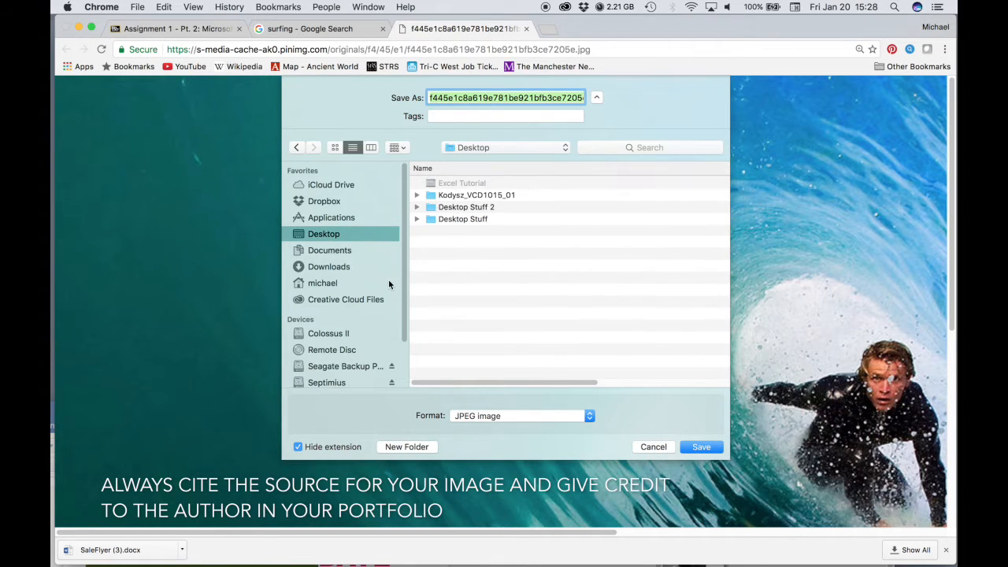
click(573, 99)
drag(431, 100, 610, 100)
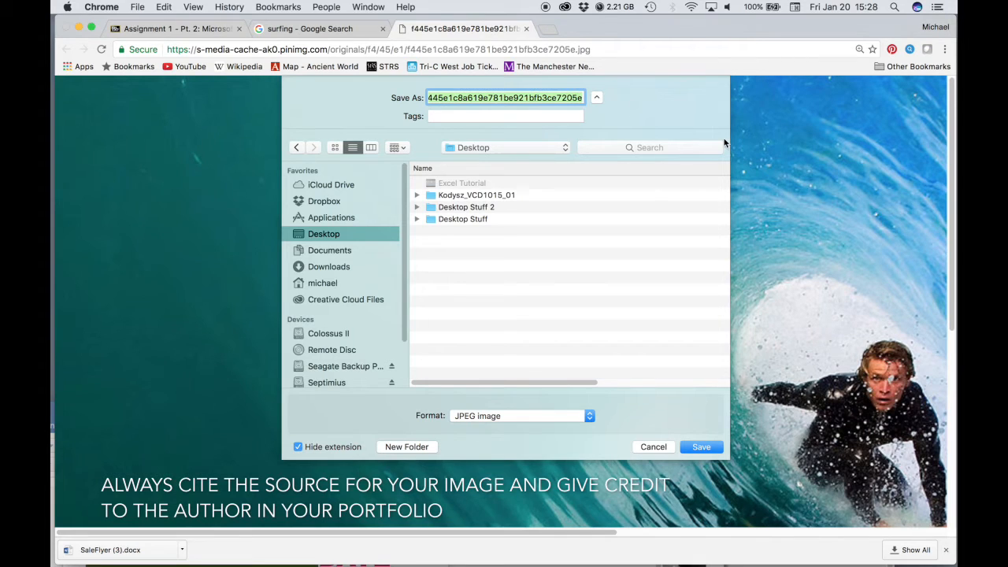
text(surfing)
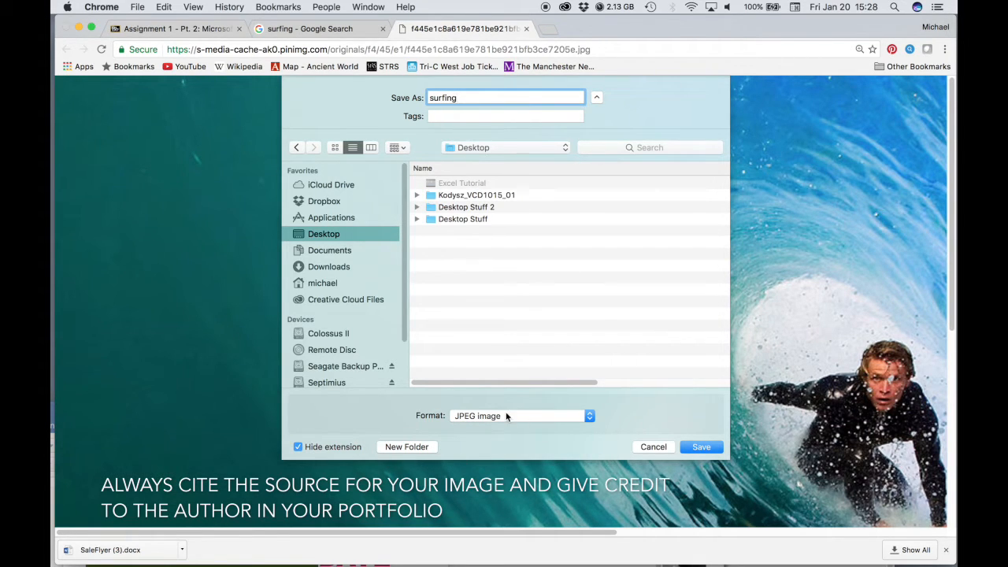
click(706, 452)
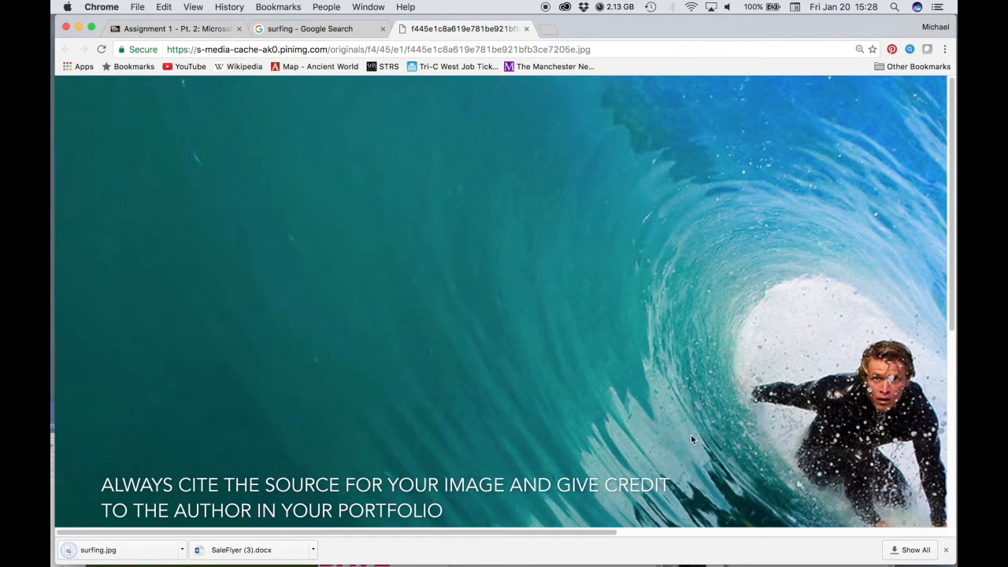
Switch to Word and insert the picture file surfing.jpg from the Desktop into the blank area above the red title box.
mouse_move(423, 557)
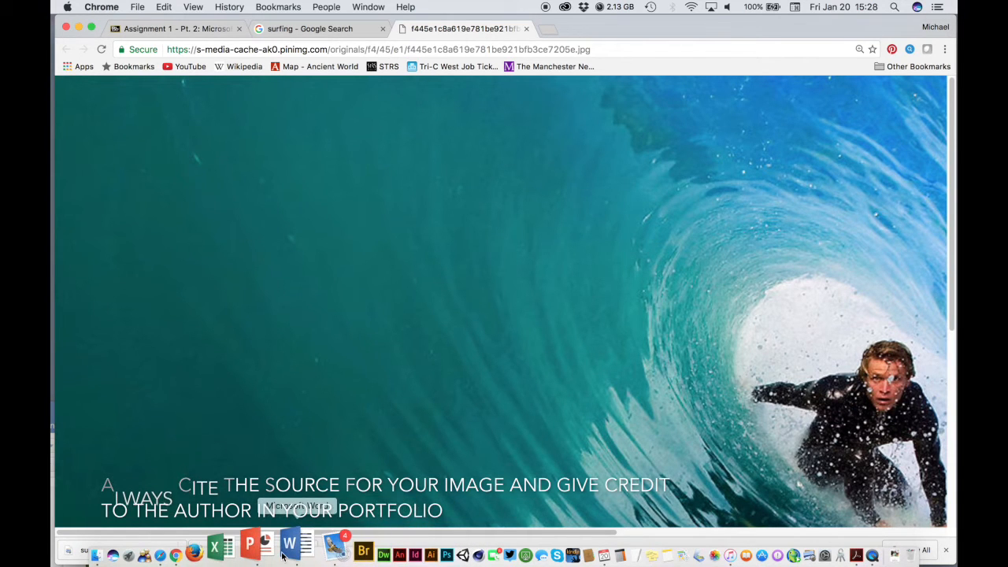
click(290, 547)
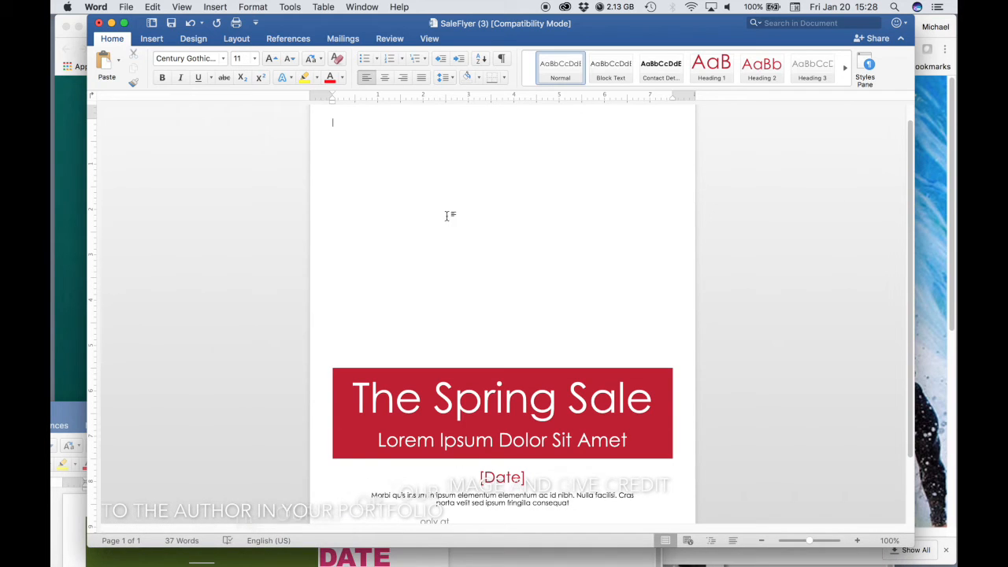
click(215, 6)
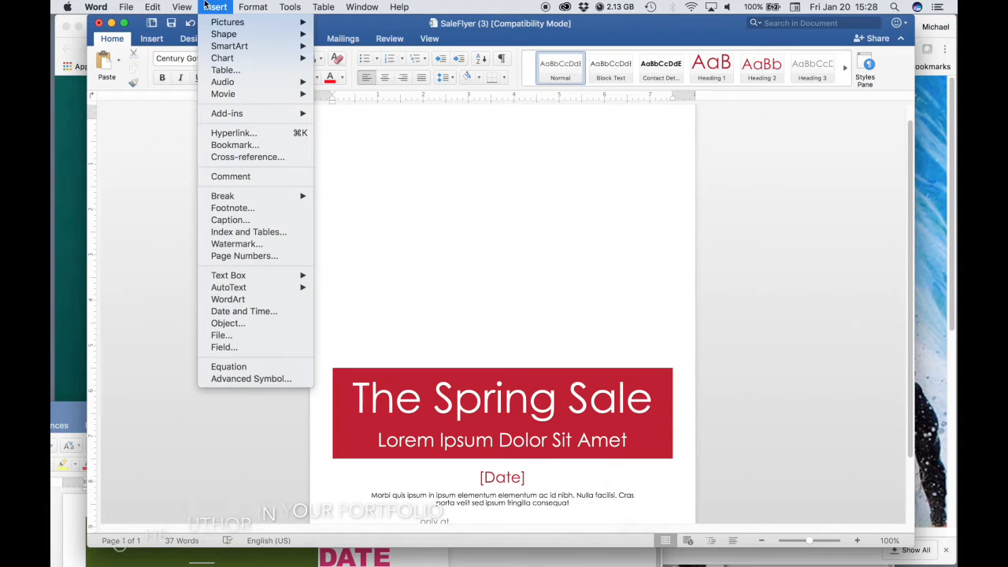
mouse_move(210, 26)
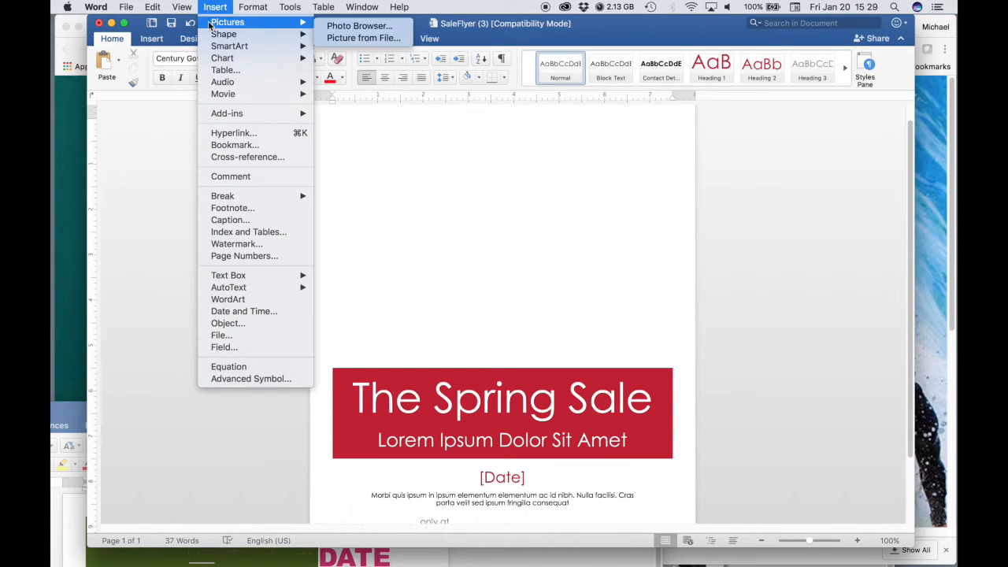
click(363, 38)
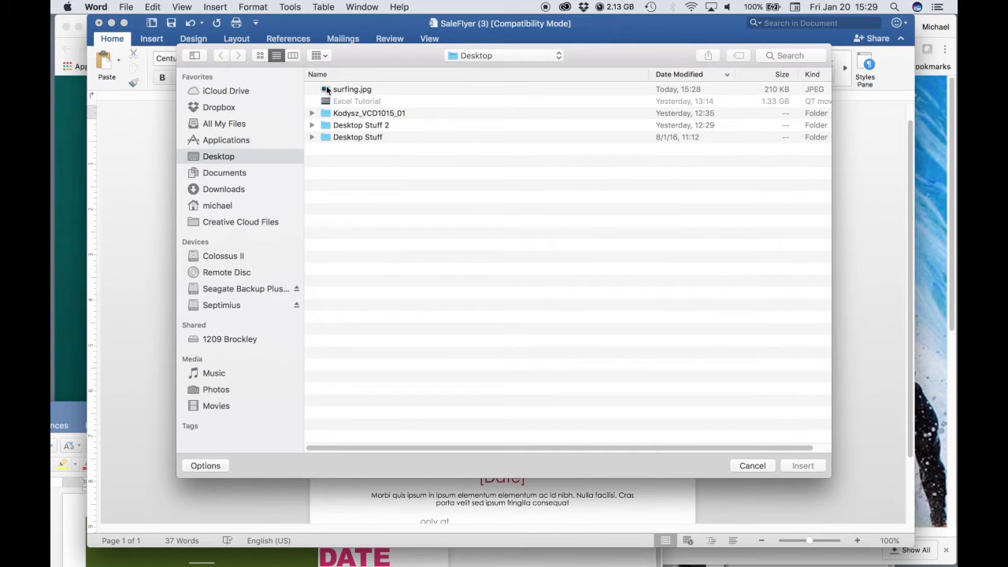
click(327, 90)
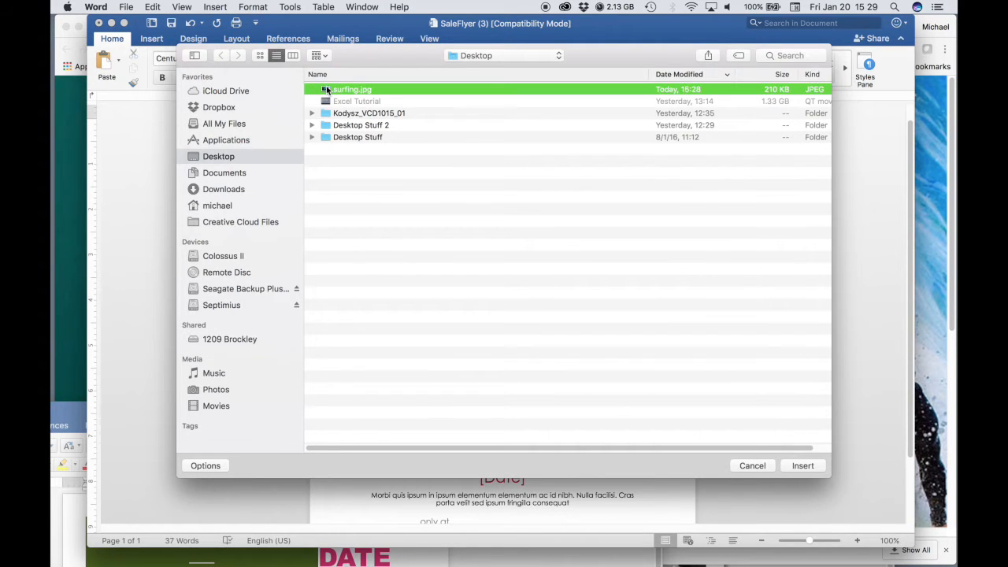
click(801, 466)
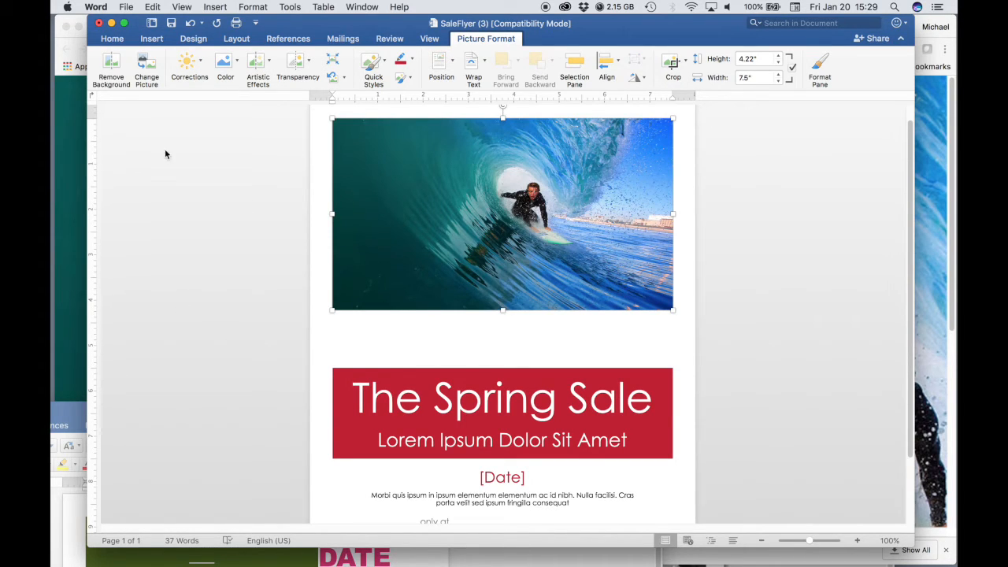
Check the Assignment 1 Submission Instructions in Chrome for the required folder structure and file names, and return to the Word flyer.
click(62, 198)
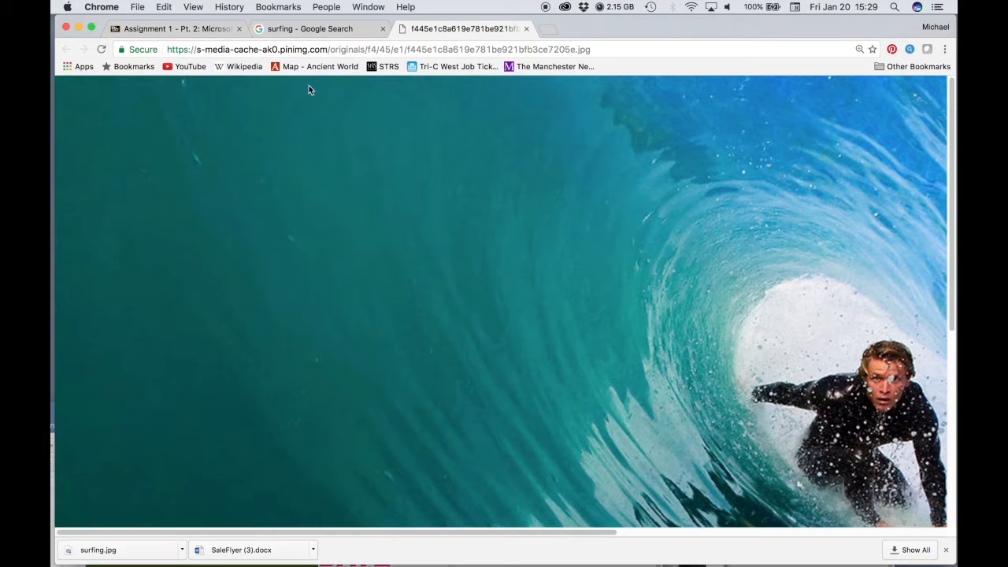
click(222, 29)
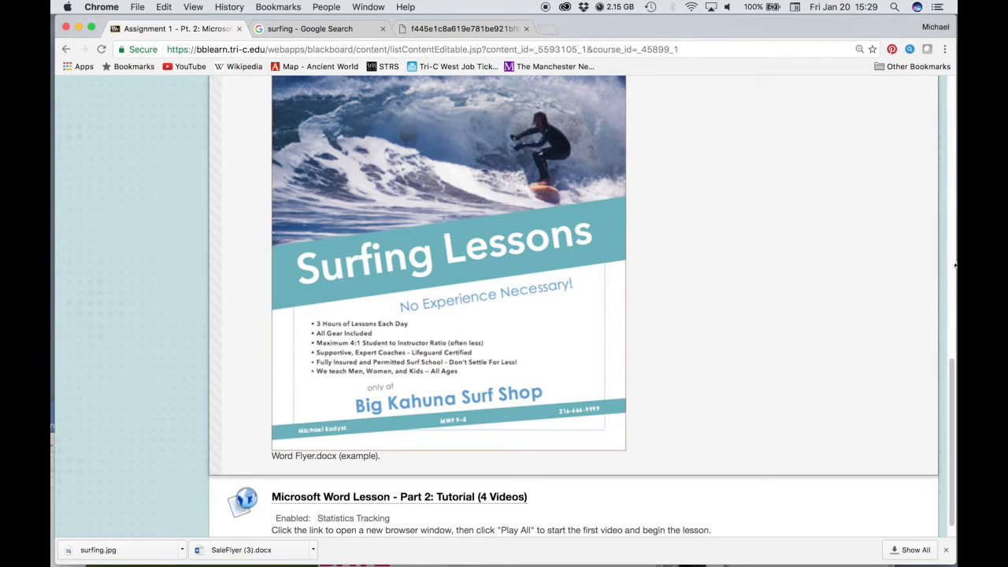
scroll(949, 404, down, 1)
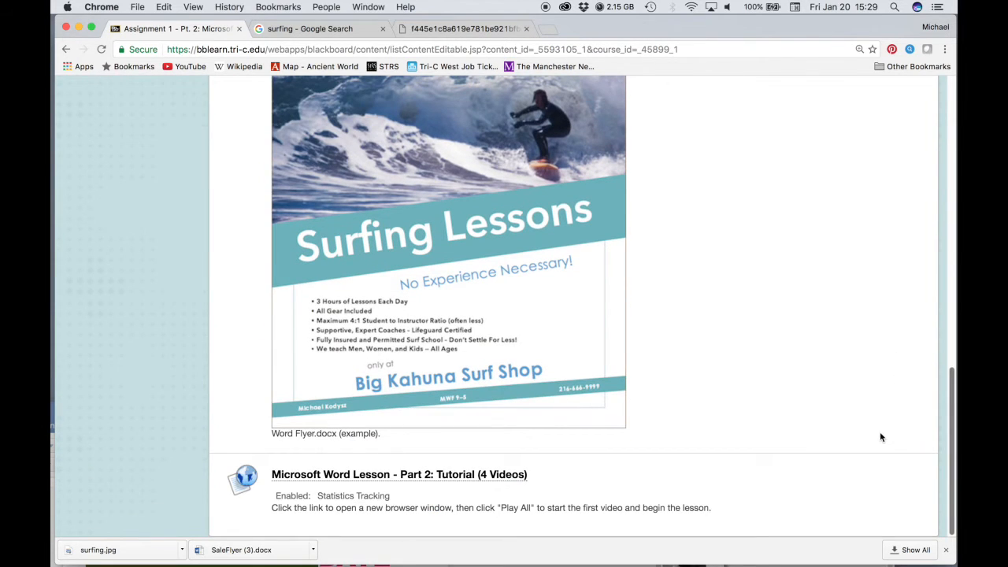
scroll(551, 315, up, 15)
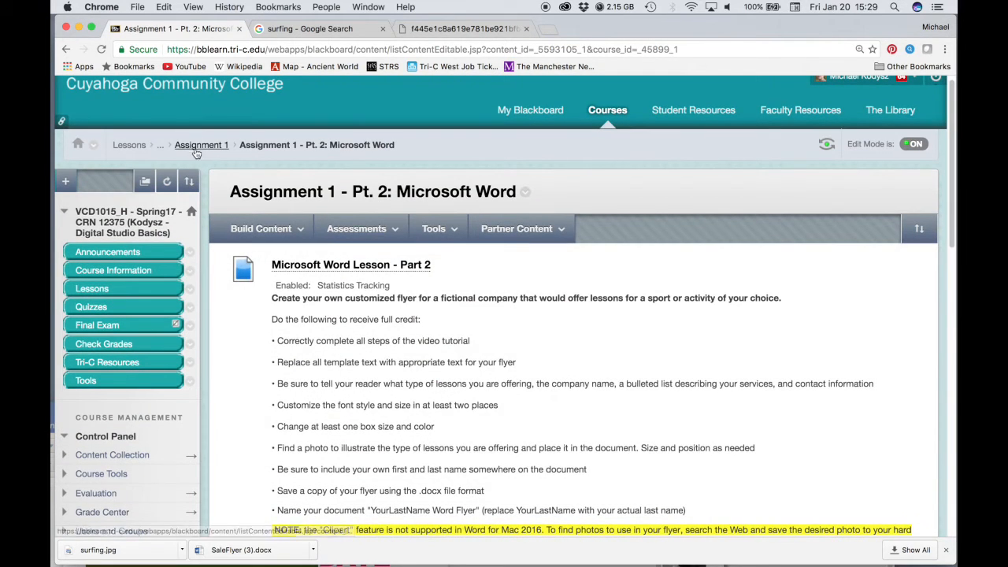
click(197, 152)
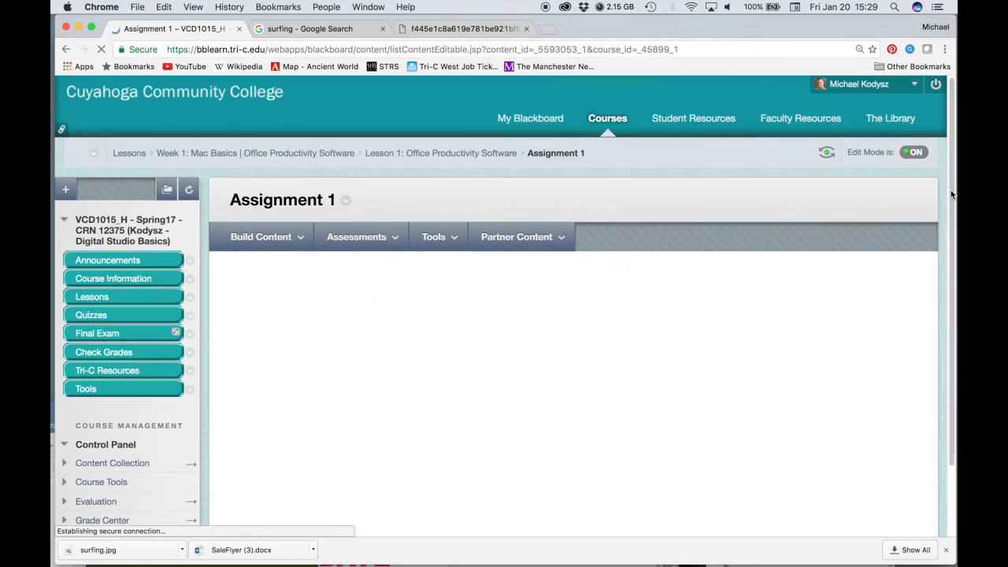
drag(951, 189, 952, 507)
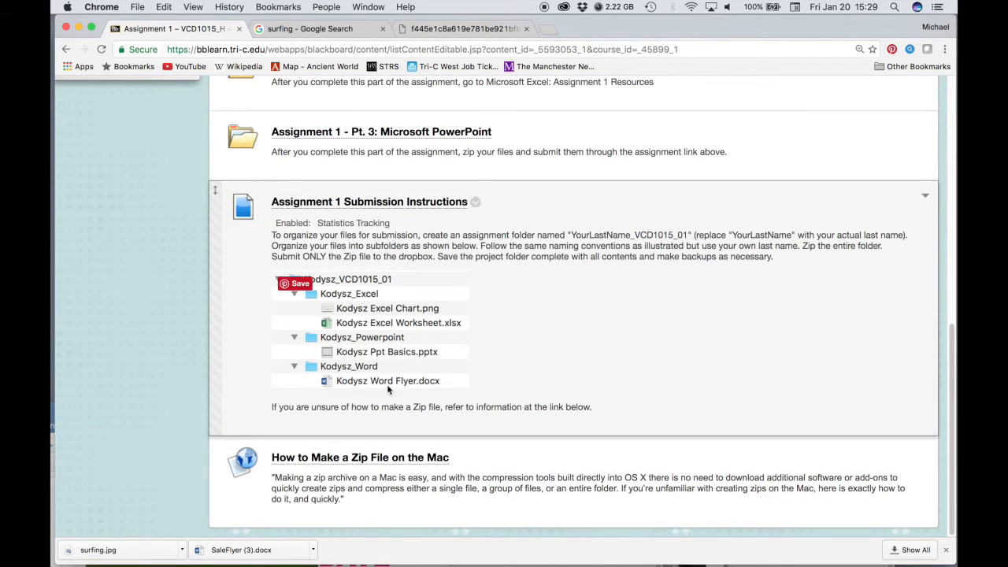
drag(762, 32, 754, 150)
click(676, 11)
click(639, 30)
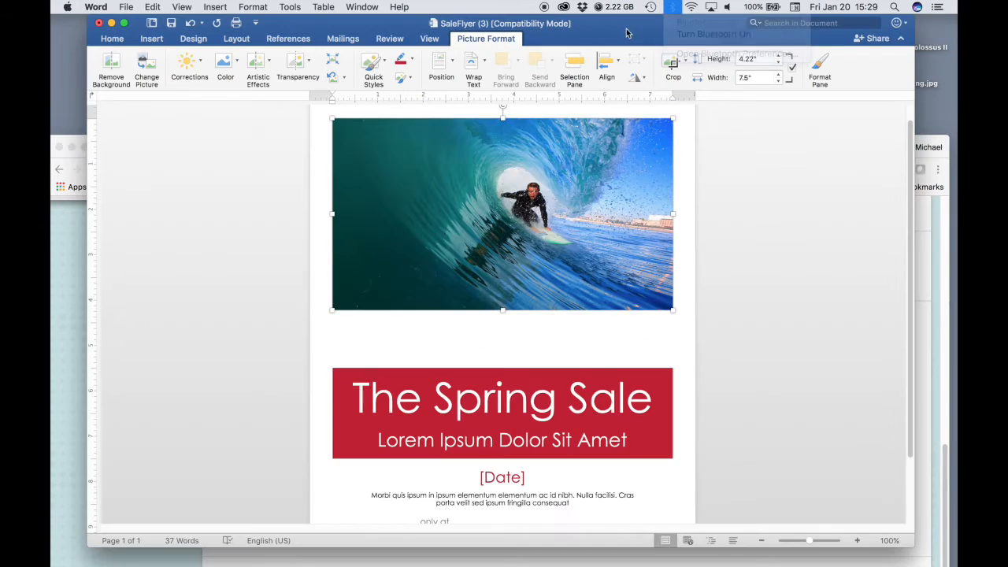
Start saving a copy of the flyer, naming it with the student's last name followed by "Word Flyer".
click(127, 7)
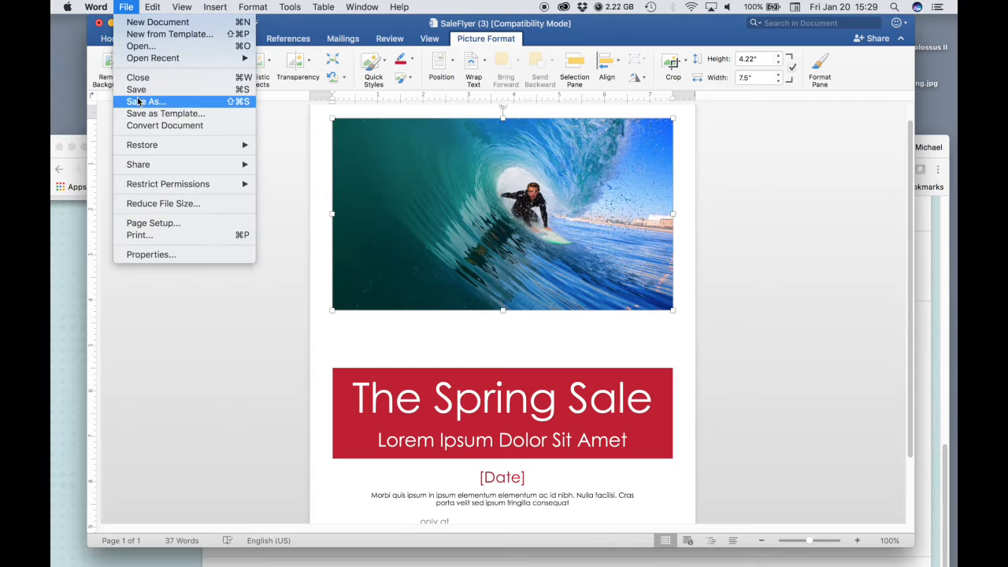
click(139, 101)
text(Kodysz)
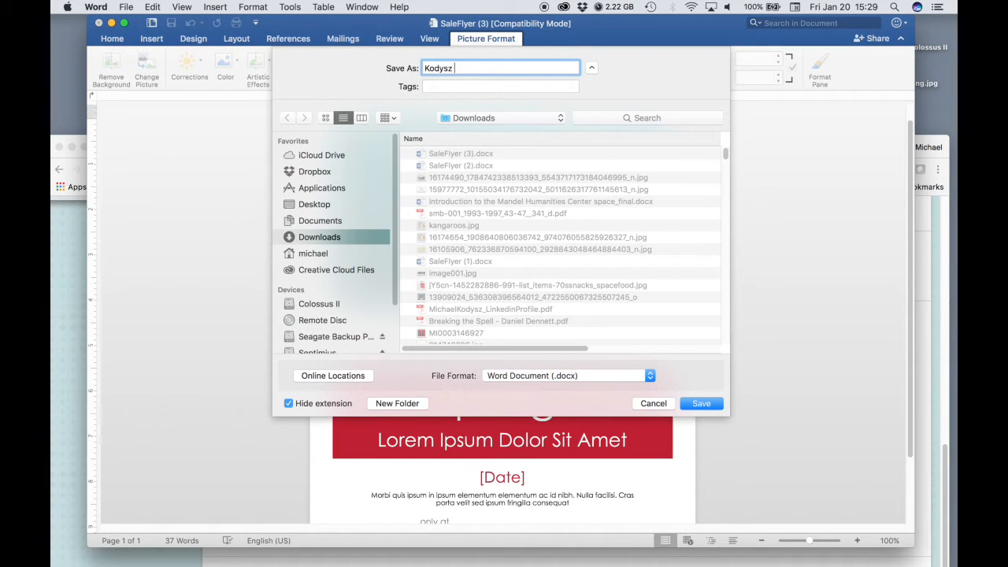
text( Word Flyer)
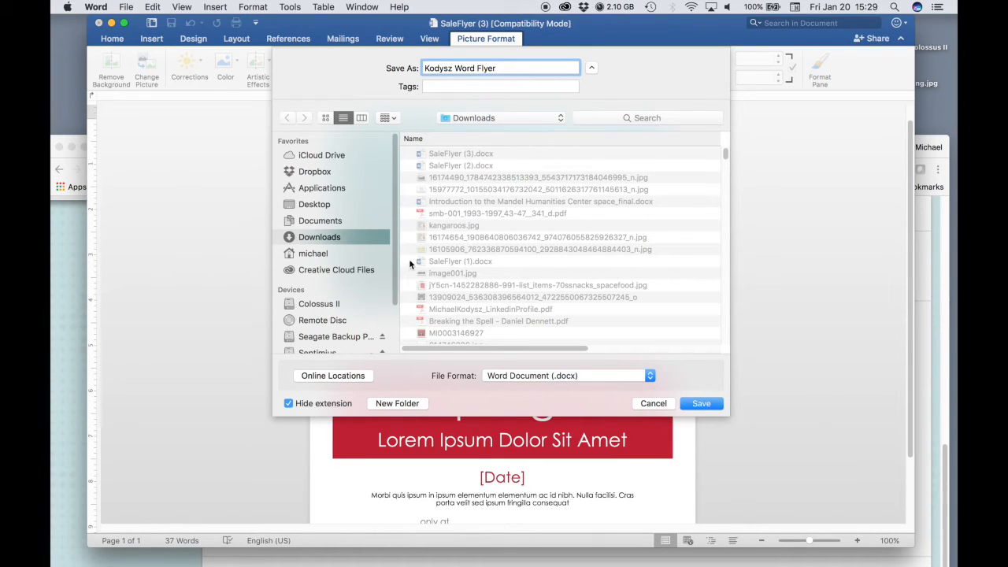
Save the flyer as a Word Document (.docx) in the Word subfolder of the VCD1015_01 assignment folder on the Desktop.
click(502, 118)
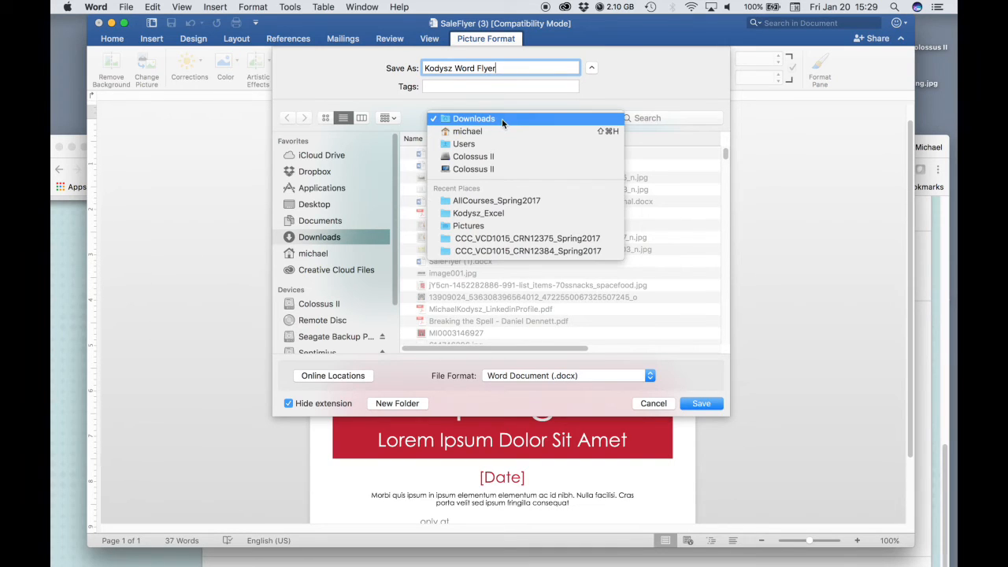
click(474, 206)
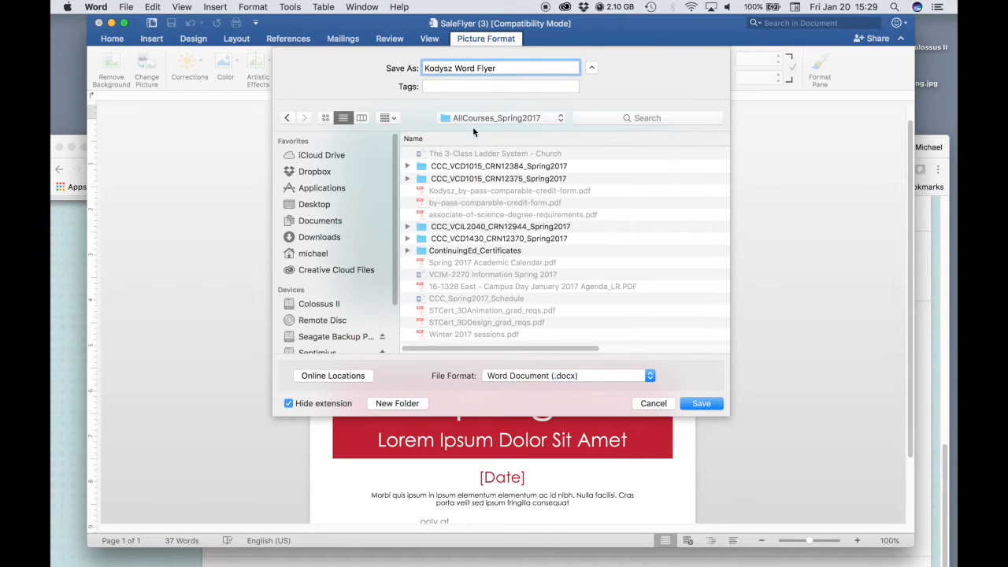
click(473, 120)
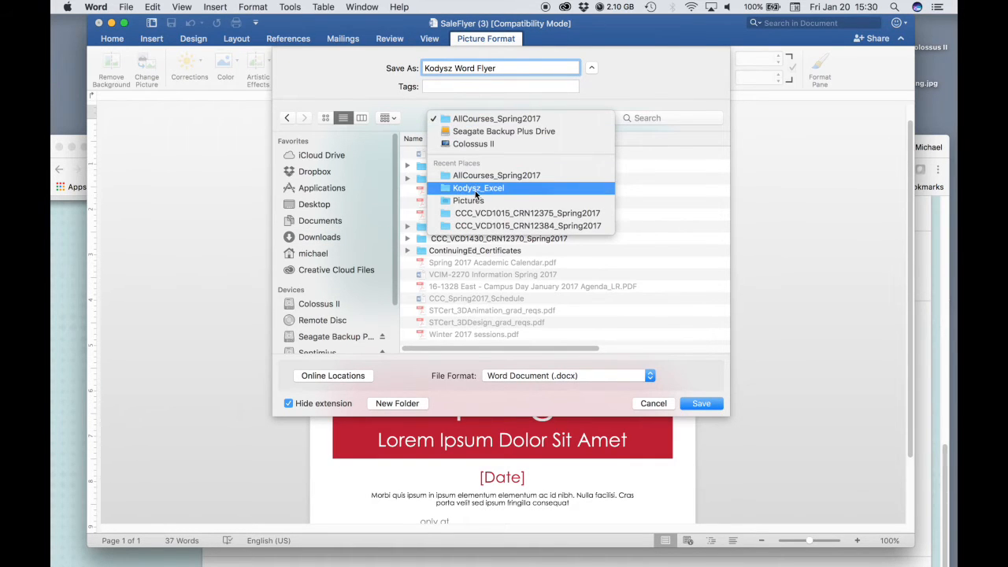
click(312, 210)
click(307, 205)
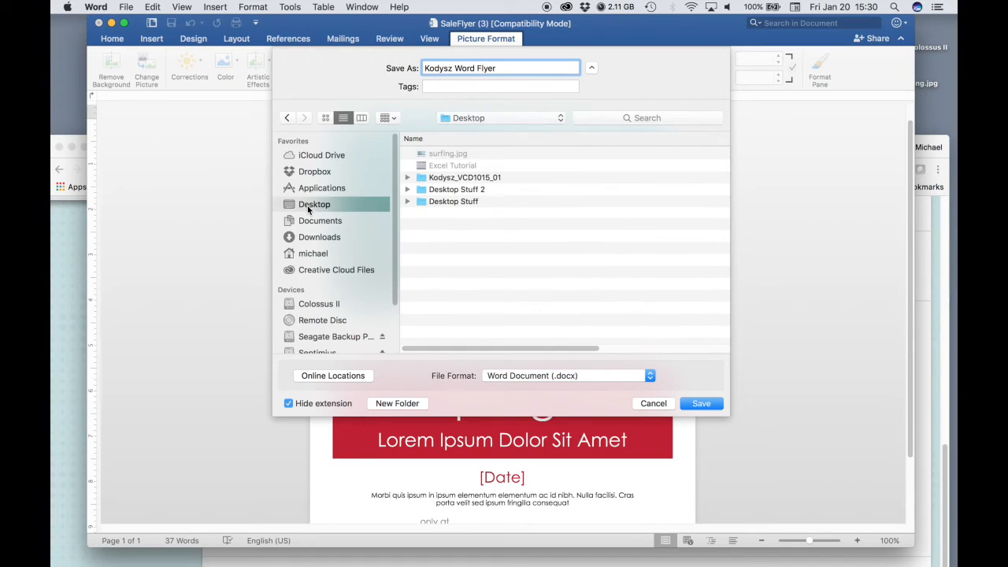
double_click(478, 180)
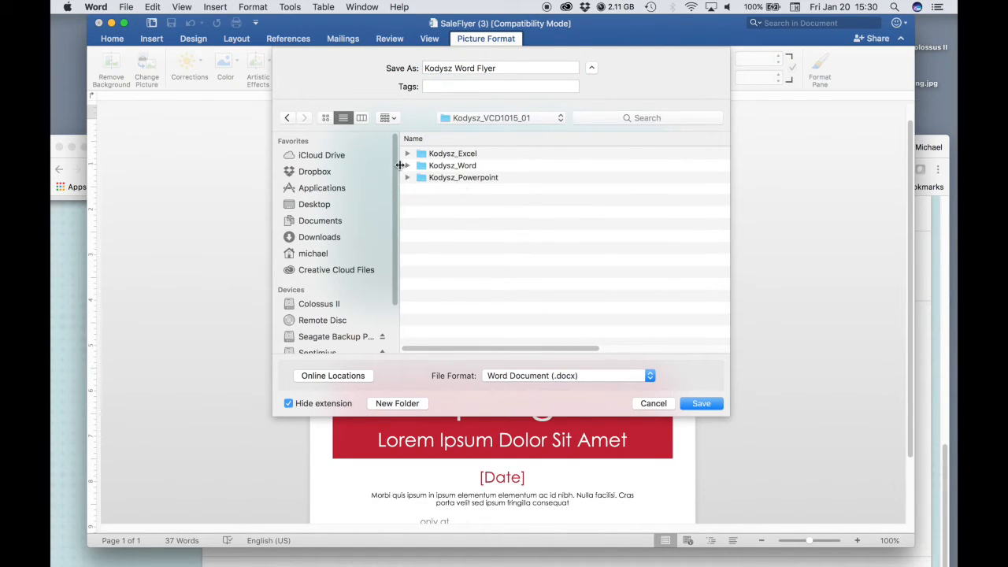
double_click(452, 164)
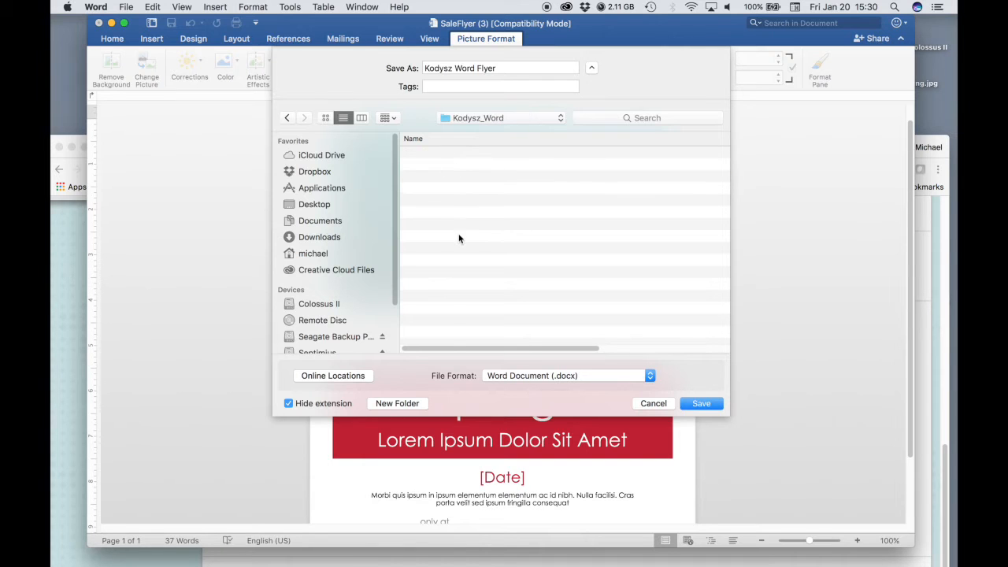
click(701, 403)
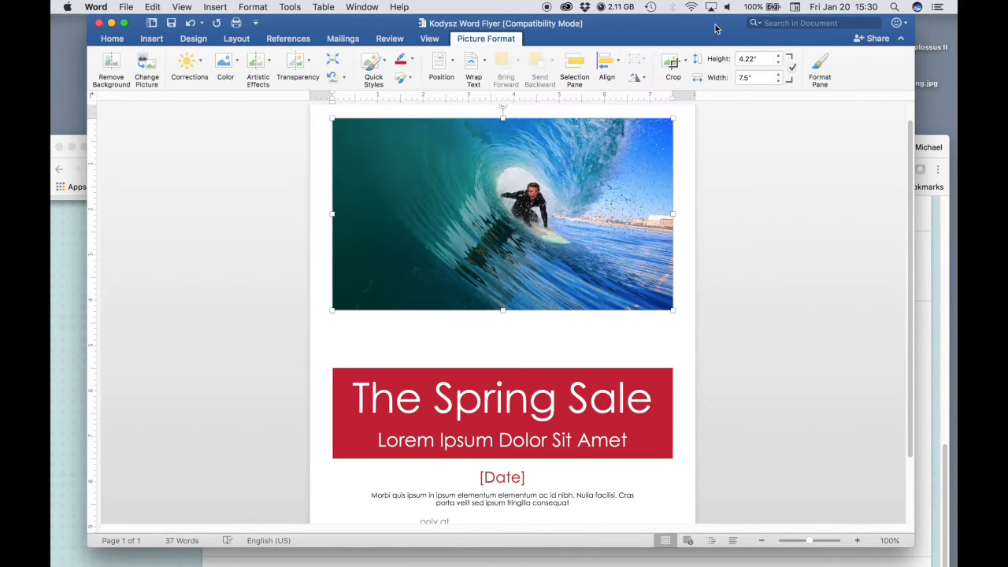
Check the Word subfolder of the Desktop assignment folder in Finder for the saved flyer, and return to the Word document.
drag(715, 29, 715, 133)
double_click(474, 73)
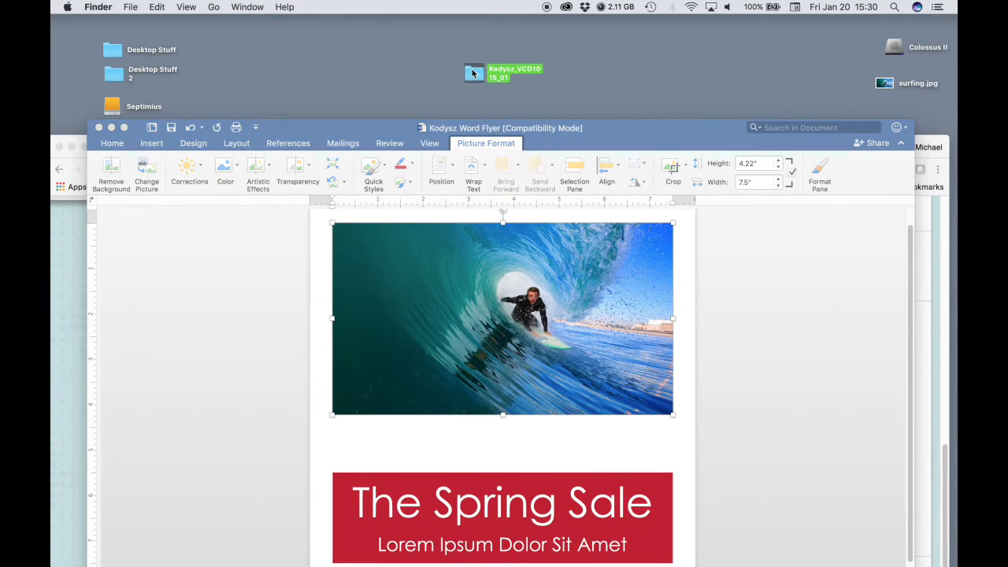
click(438, 125)
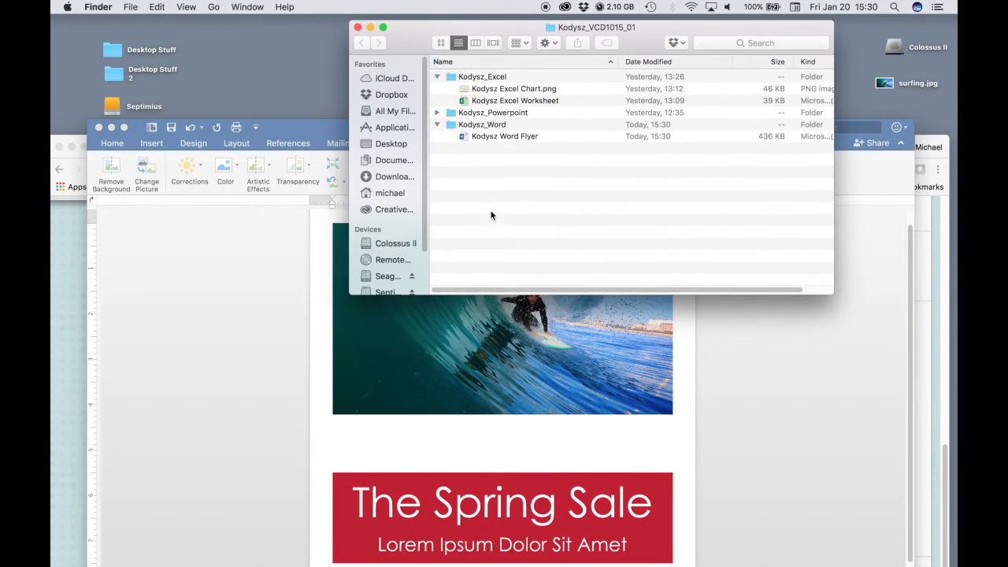
click(272, 127)
drag(654, 130, 638, 30)
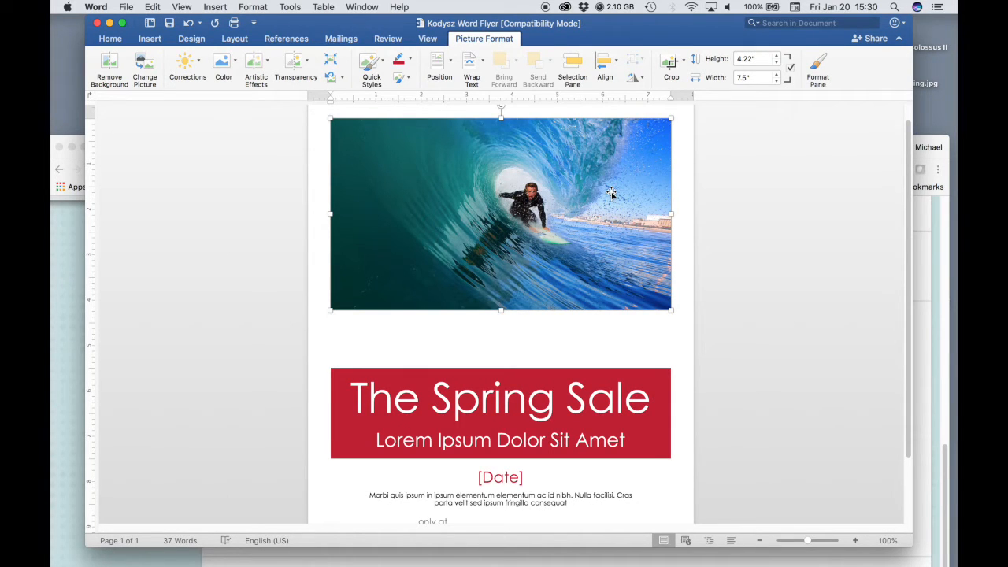
Try to move the surfing picture freely around the page and enlarge it from its lower-right corner.
scroll(905, 431, up, 2)
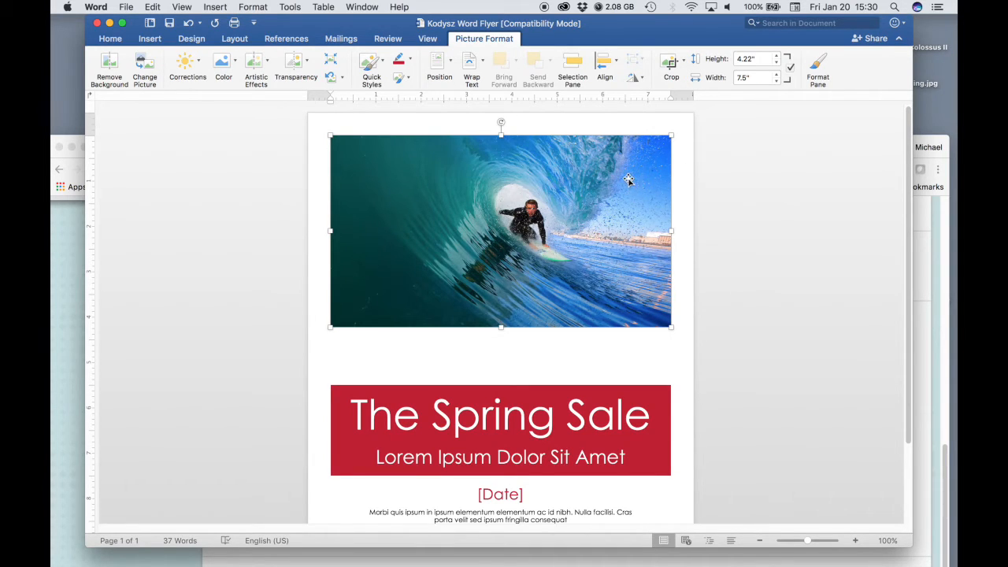
drag(628, 179, 698, 286)
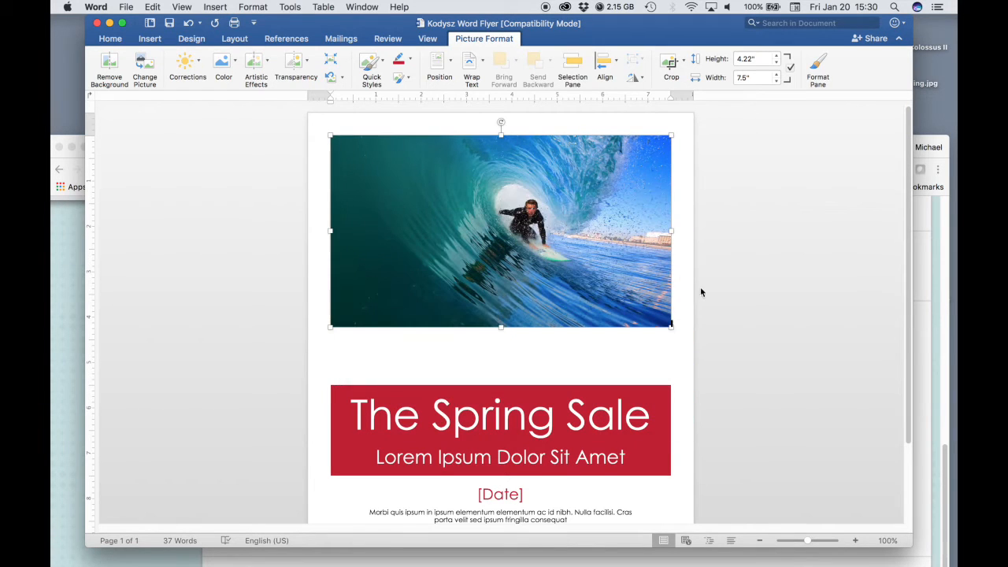
drag(592, 206, 650, 305)
drag(545, 173, 411, 244)
drag(592, 148, 356, 190)
drag(461, 167, 586, 285)
drag(587, 190, 564, 282)
drag(616, 175, 550, 330)
drag(534, 204, 619, 315)
drag(588, 198, 561, 220)
drag(672, 327, 743, 383)
mouse_move(607, 226)
mouse_down()
mouse_move(578, 192)
mouse_move(606, 226)
mouse_up()
Set the surfing picture's text wrapping style to Behind text in its advanced layout settings.
right_click(569, 185)
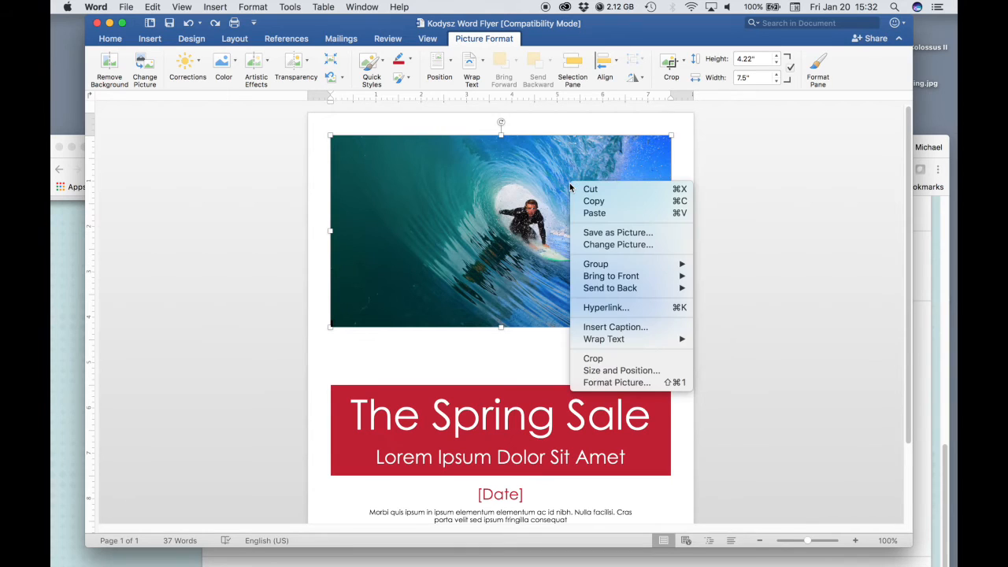
click(602, 371)
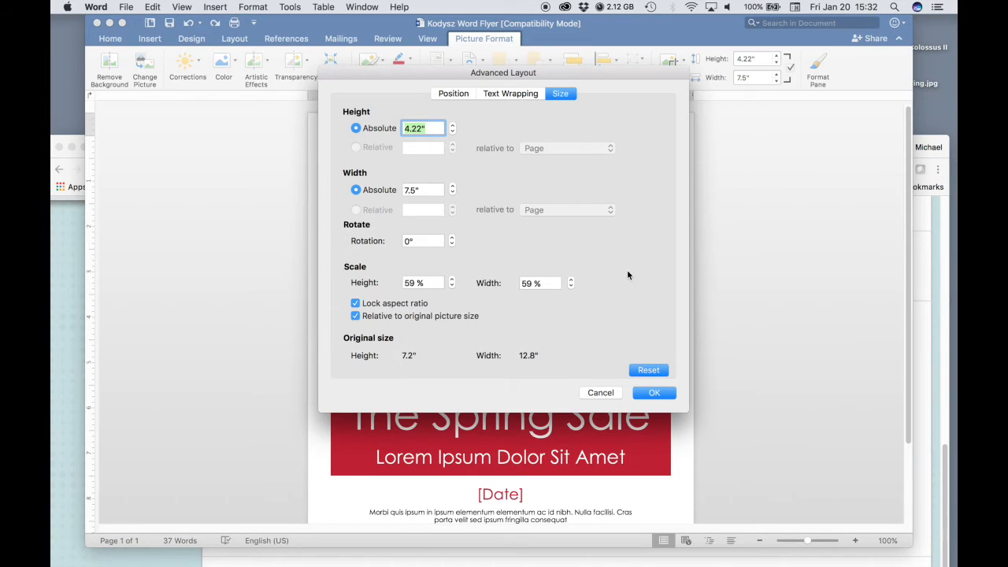
click(503, 95)
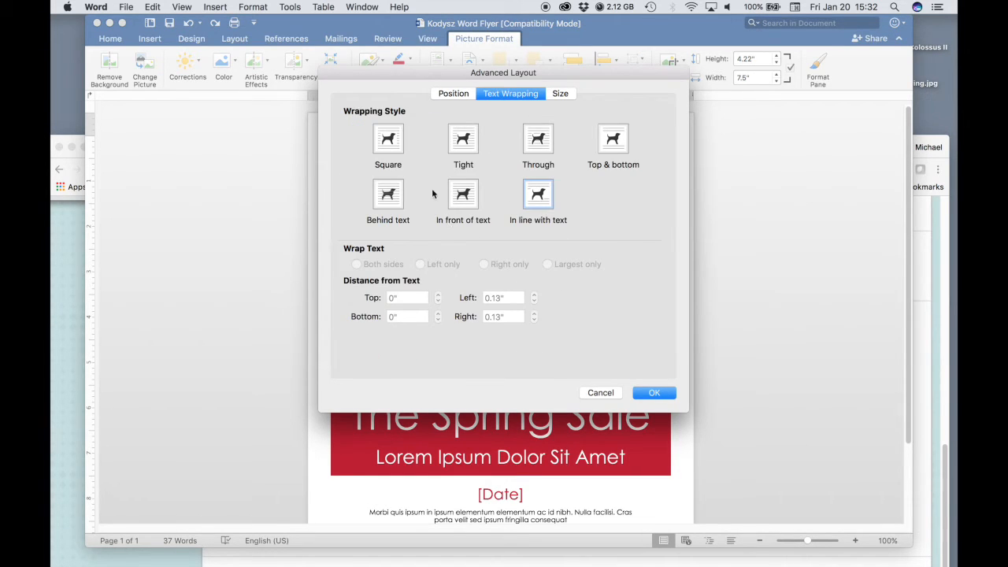
click(386, 198)
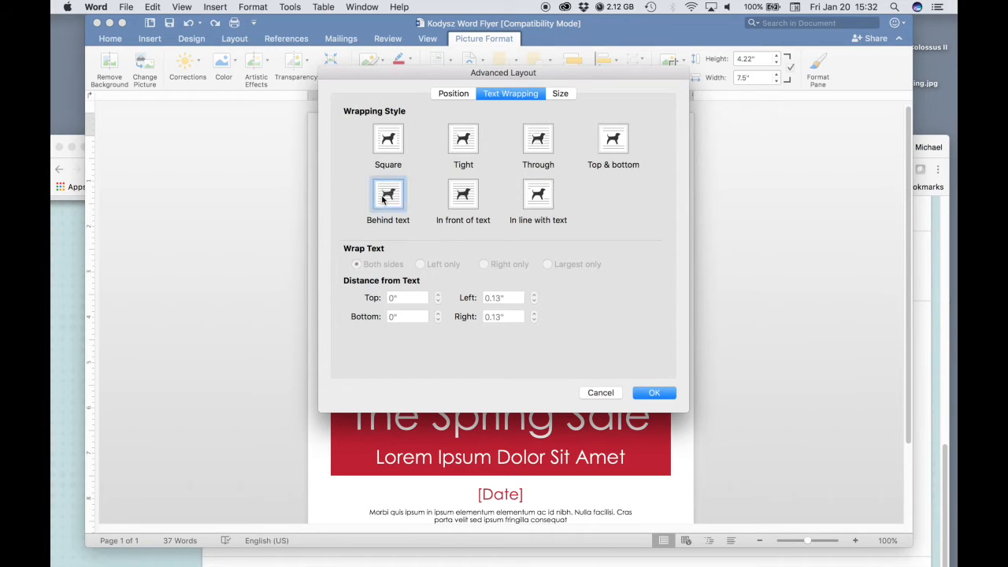
Position the picture horizontally and vertically with Relative position relative to Page, and turn off Move object with text.
click(452, 93)
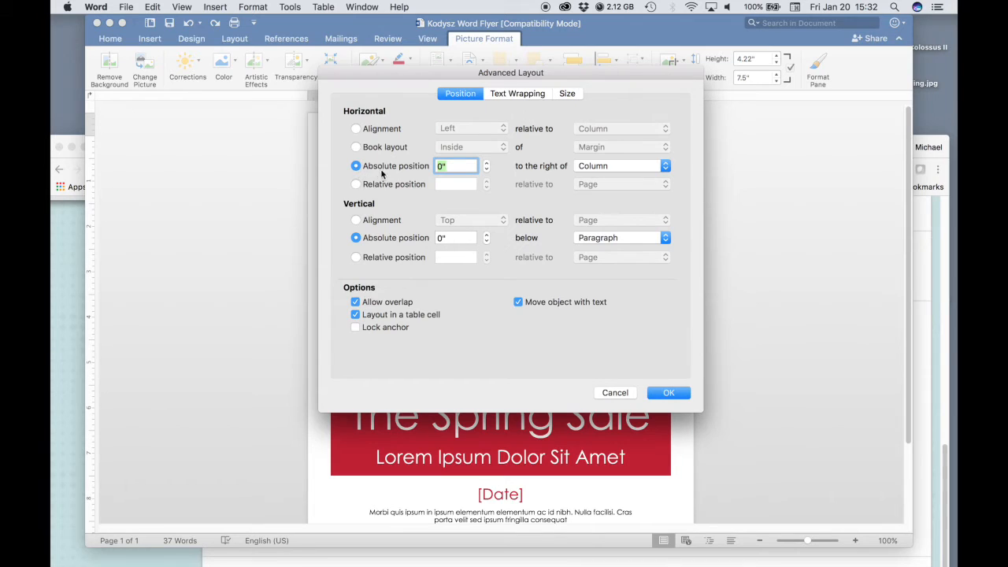
click(355, 129)
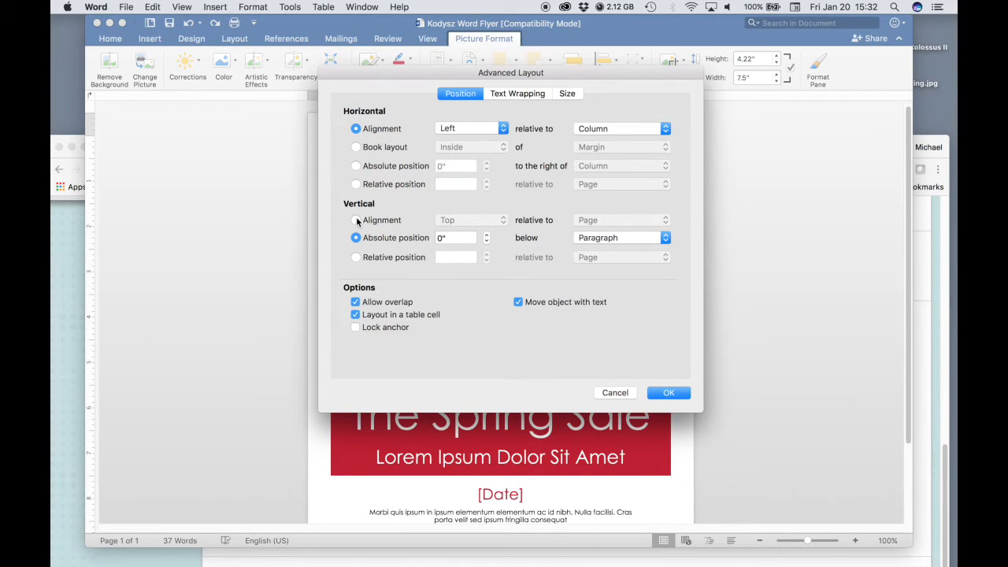
click(355, 185)
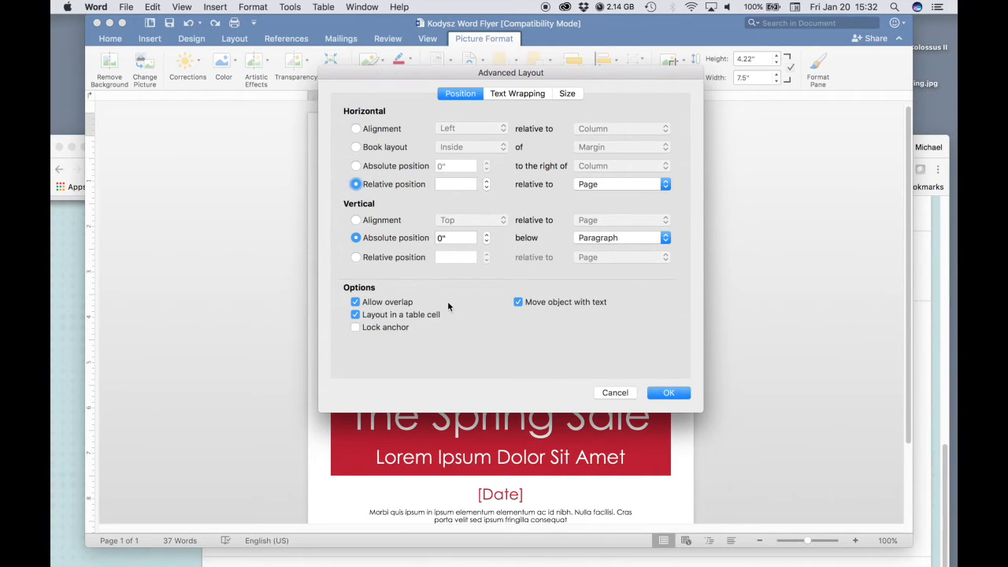
click(356, 257)
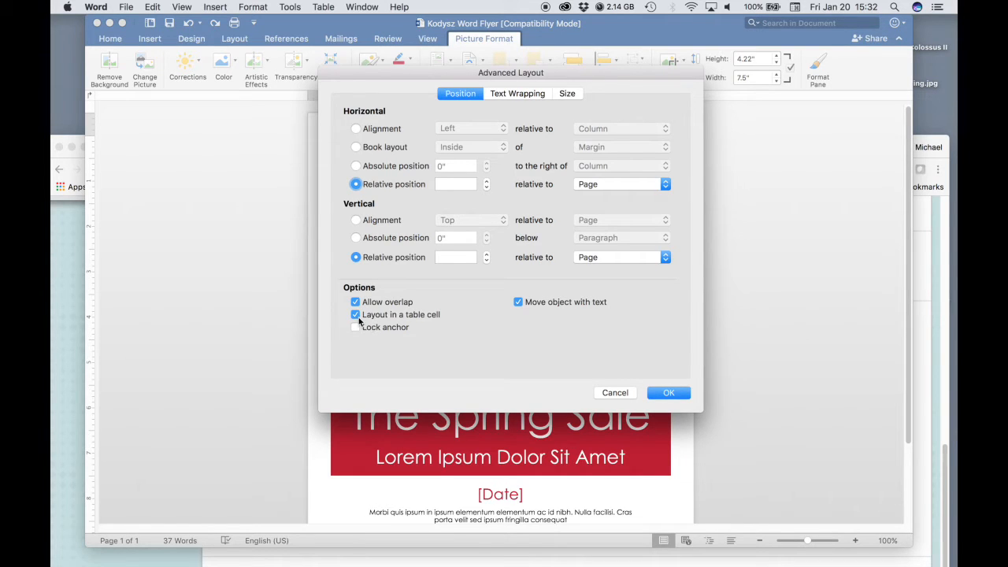
click(518, 302)
click(675, 398)
Move the surfing picture to the page's upper edge and enlarge it to about 11" wide by 6.19" high, spanning the page width.
drag(614, 302, 551, 280)
drag(479, 278, 575, 274)
drag(590, 207, 580, 281)
drag(617, 327, 572, 232)
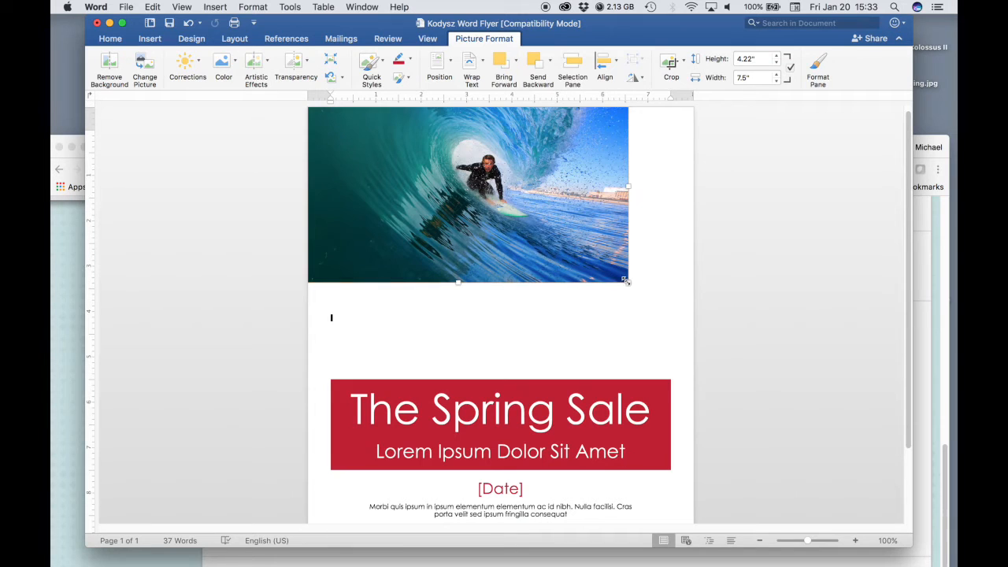
drag(626, 281, 784, 340)
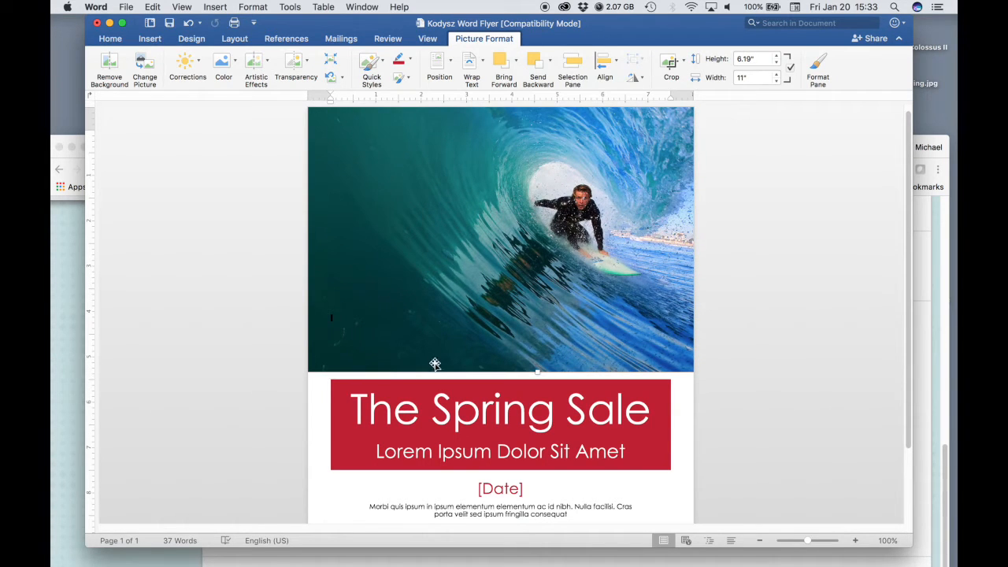
drag(531, 301, 547, 287)
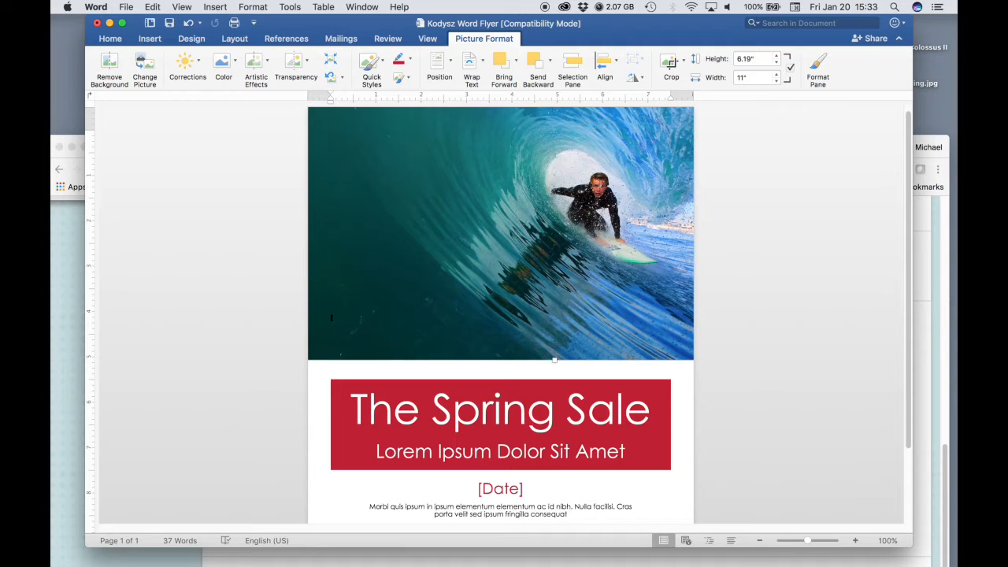
Minimize the browser window behind Word, and enlarge the picture to about 13.56" by 7.63", centring the surfer above and behind the red title banner.
click(72, 141)
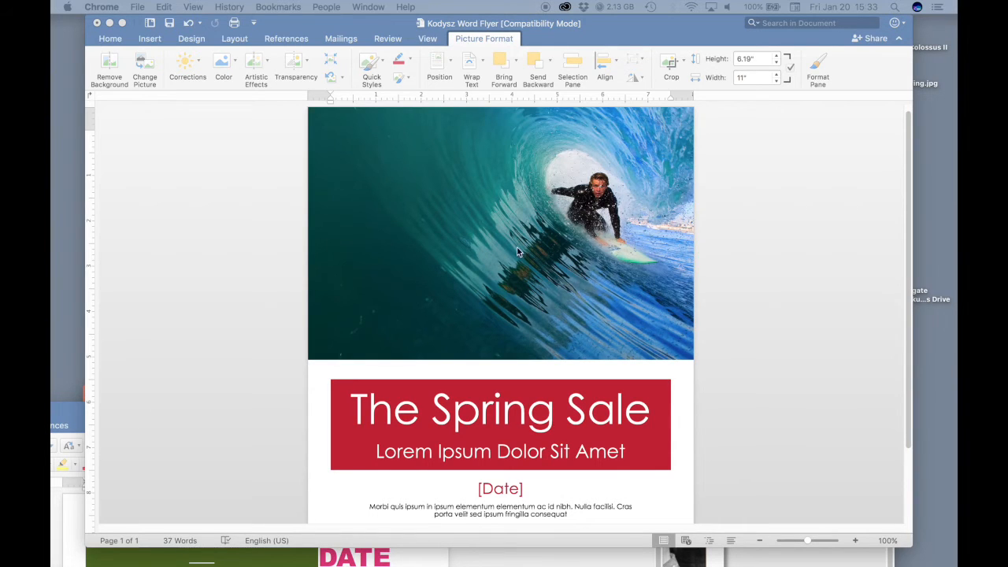
click(537, 270)
drag(490, 266, 515, 263)
drag(334, 359, 227, 431)
drag(547, 272, 556, 297)
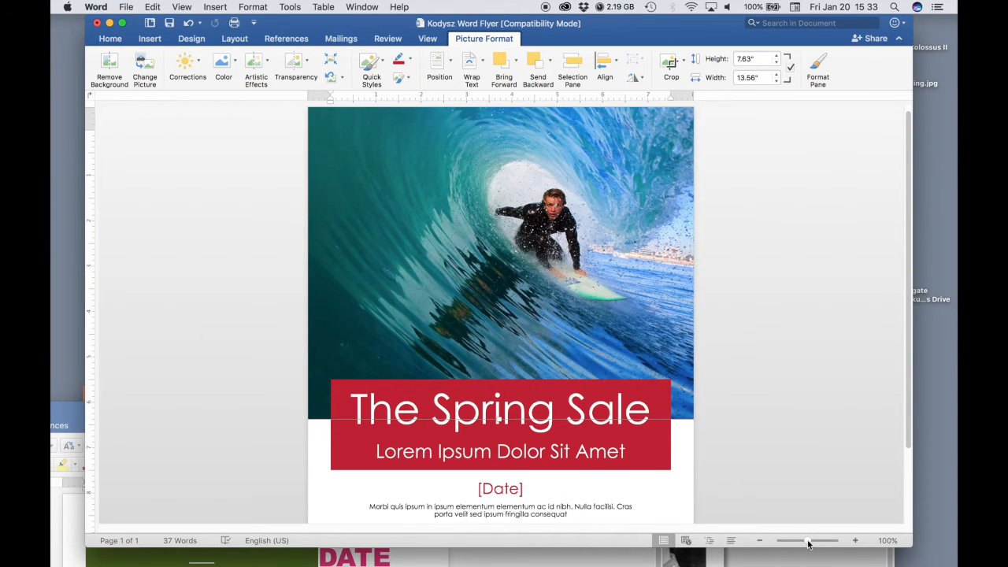
drag(807, 540, 799, 540)
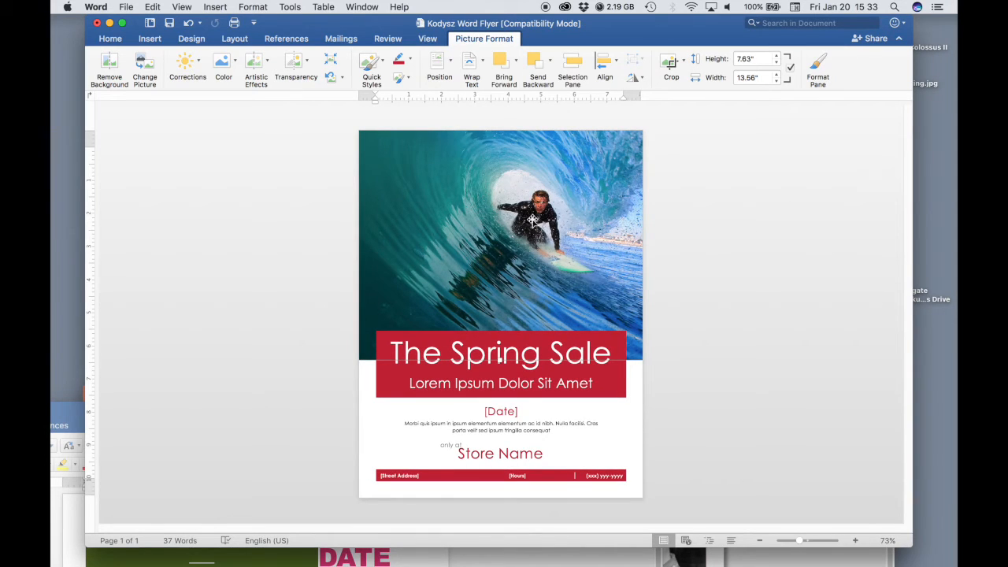